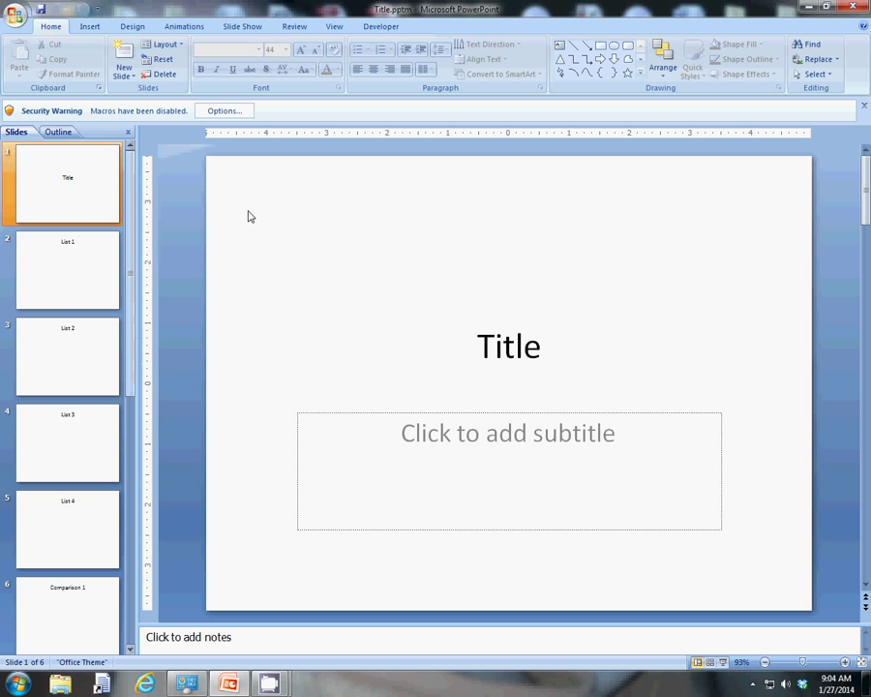
Step: Select 'Title' on the title slide, browse the List and Comparison slides, then return
double_click(478, 341)
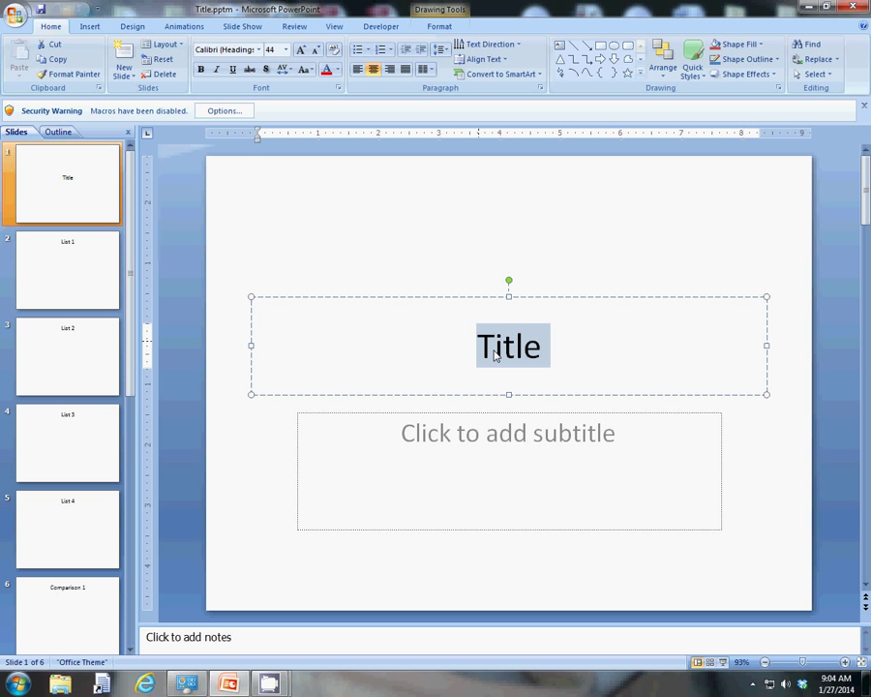
click(37, 289)
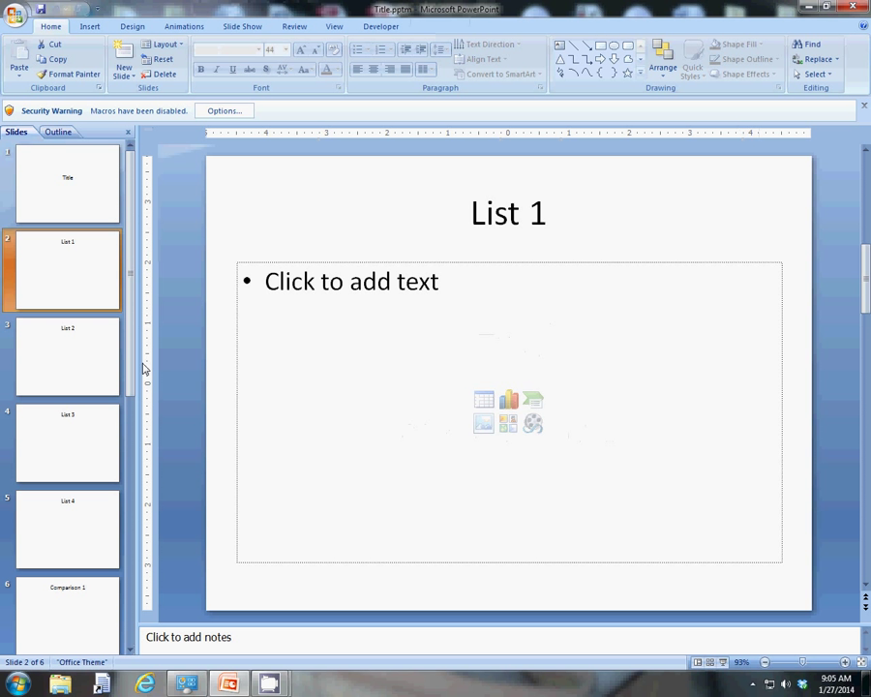
click(91, 366)
click(75, 450)
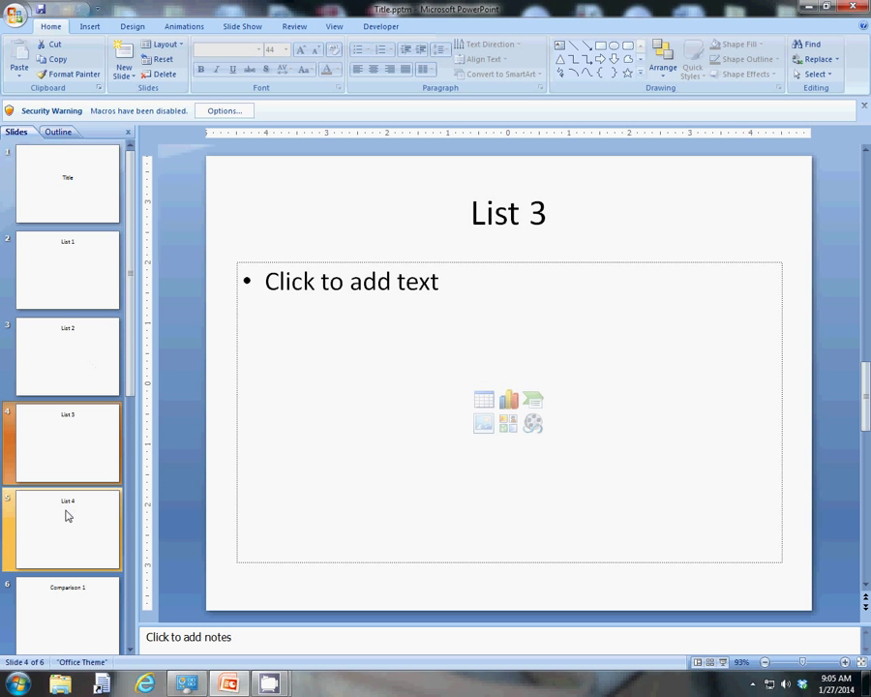
click(67, 510)
click(61, 601)
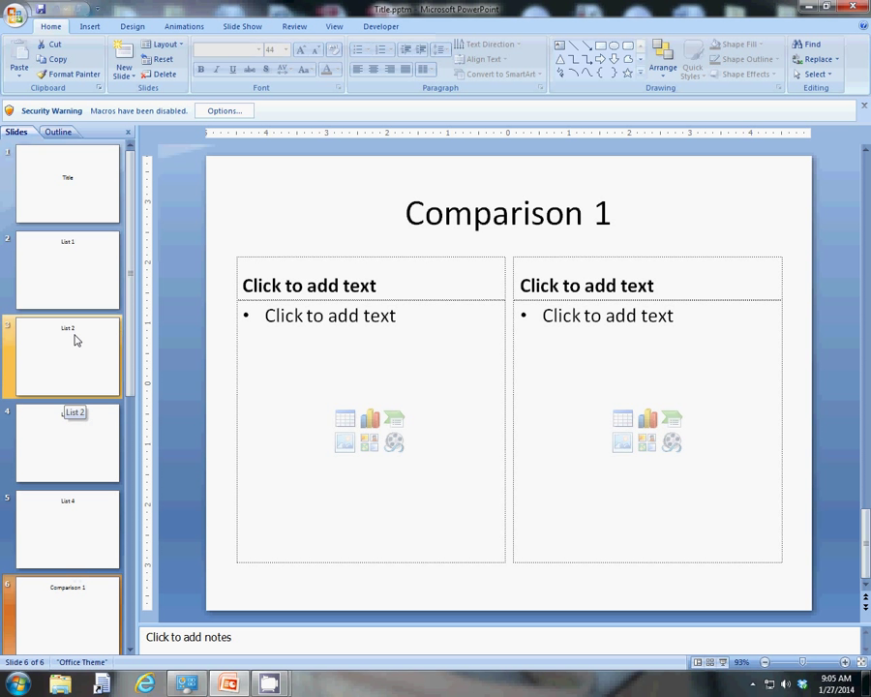
click(72, 213)
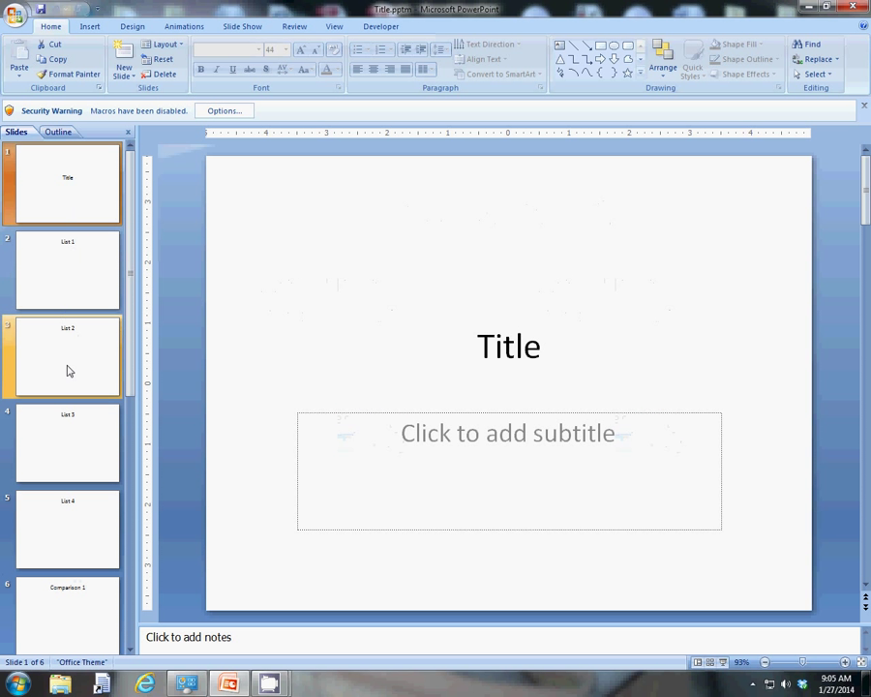
click(68, 510)
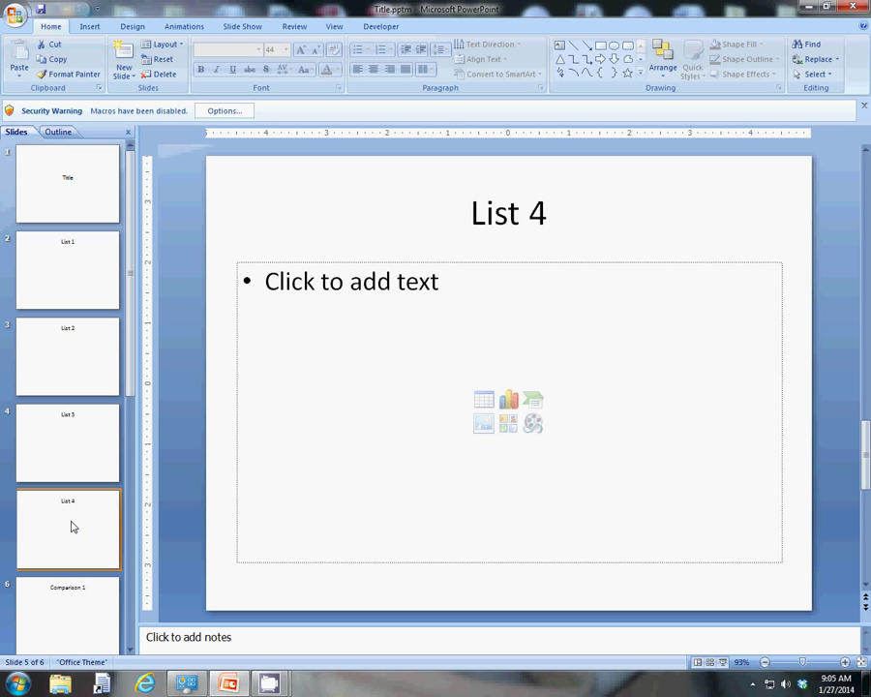
click(69, 597)
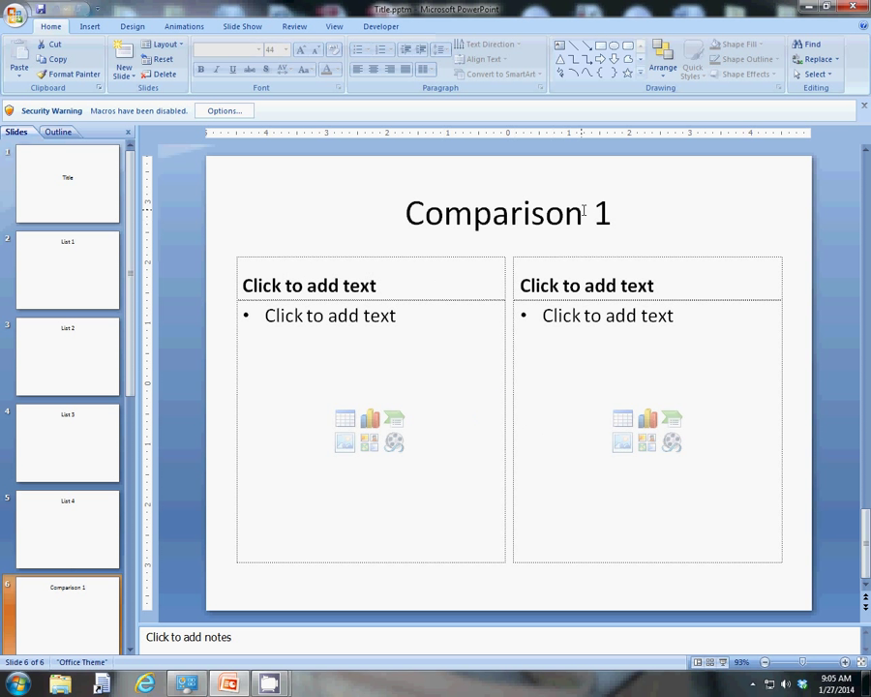
click(104, 186)
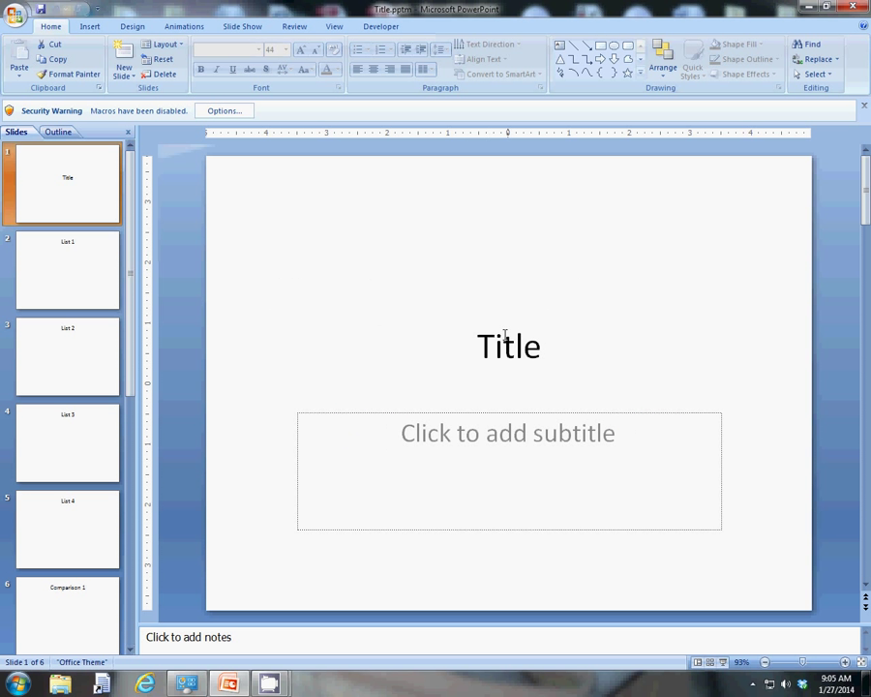
Step: Reselect the word 'Title' and set it to Adobe Gothic Std B at size 60
drag(482, 352, 545, 347)
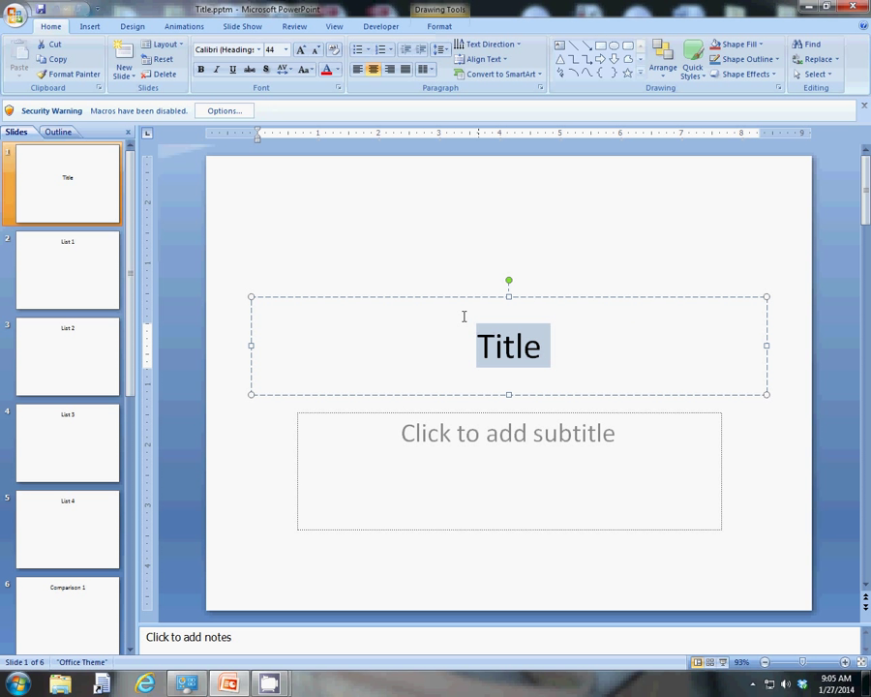
click(537, 352)
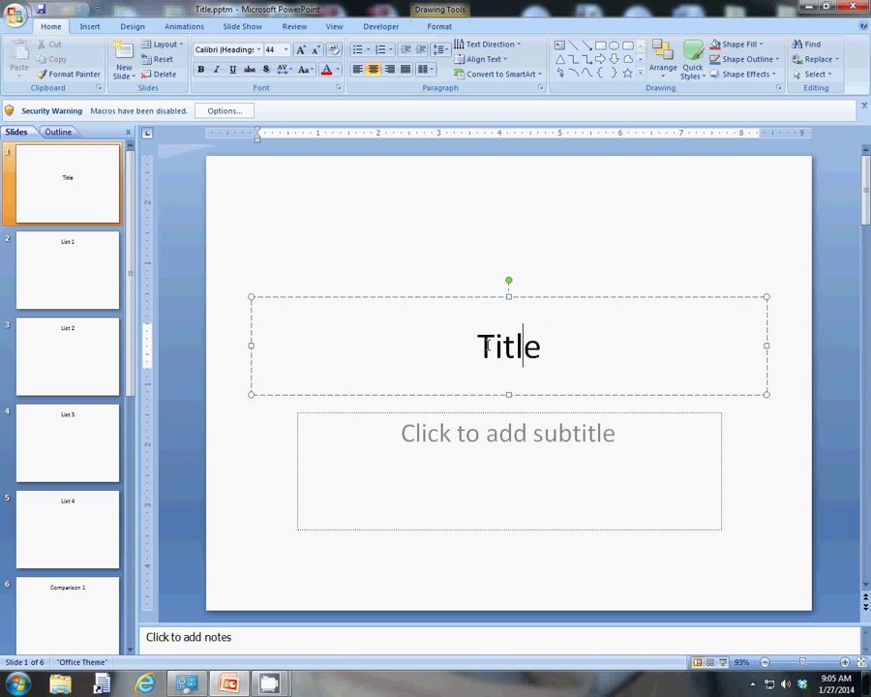
click(478, 345)
double_click(478, 345)
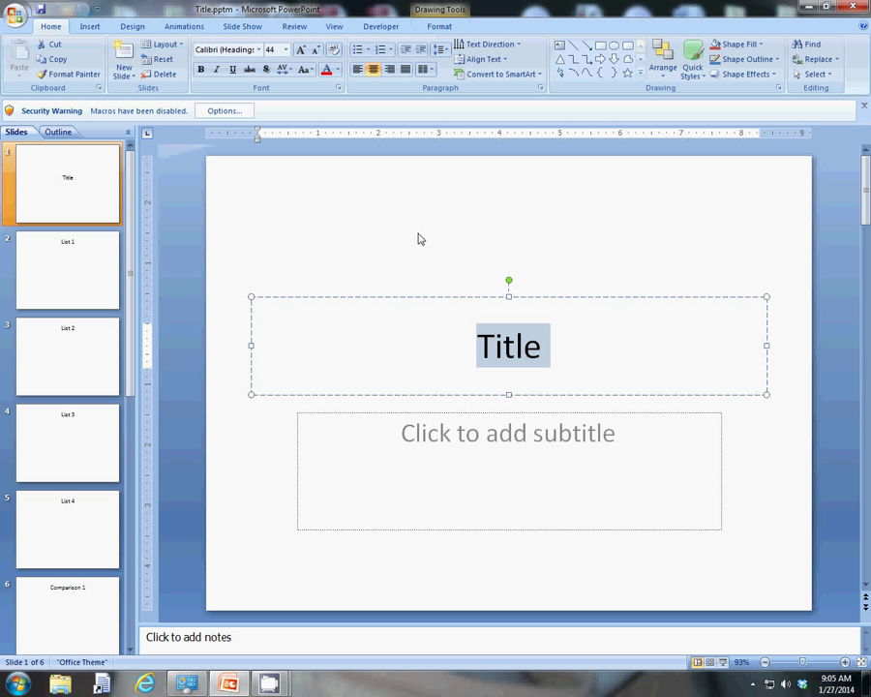
click(260, 49)
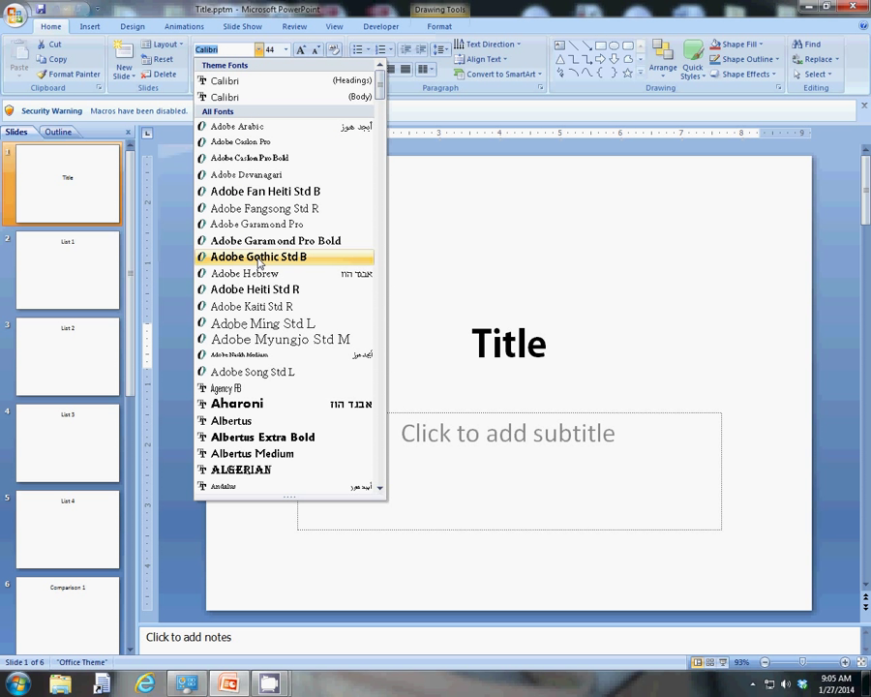
click(259, 257)
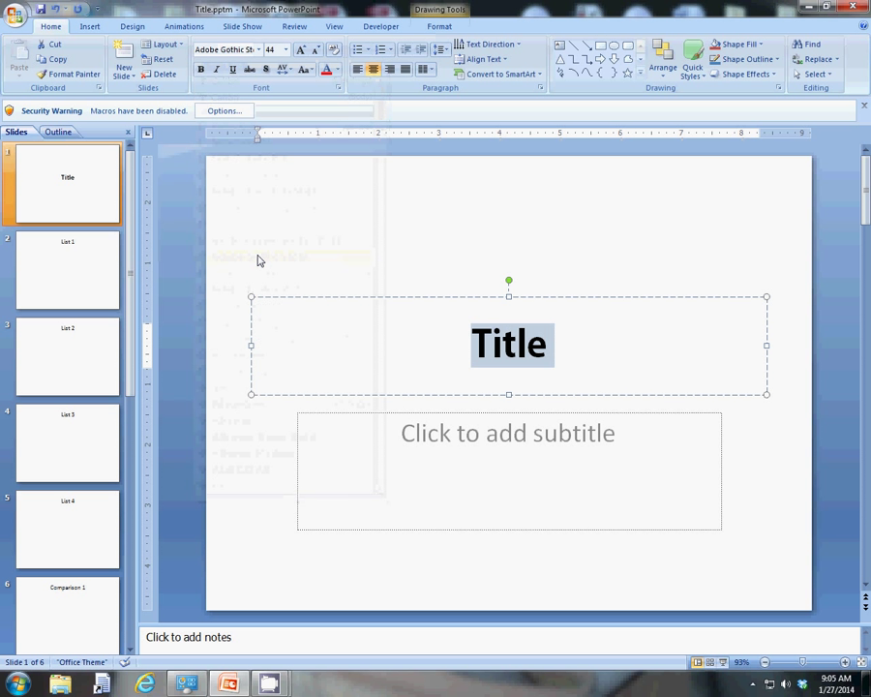
click(285, 50)
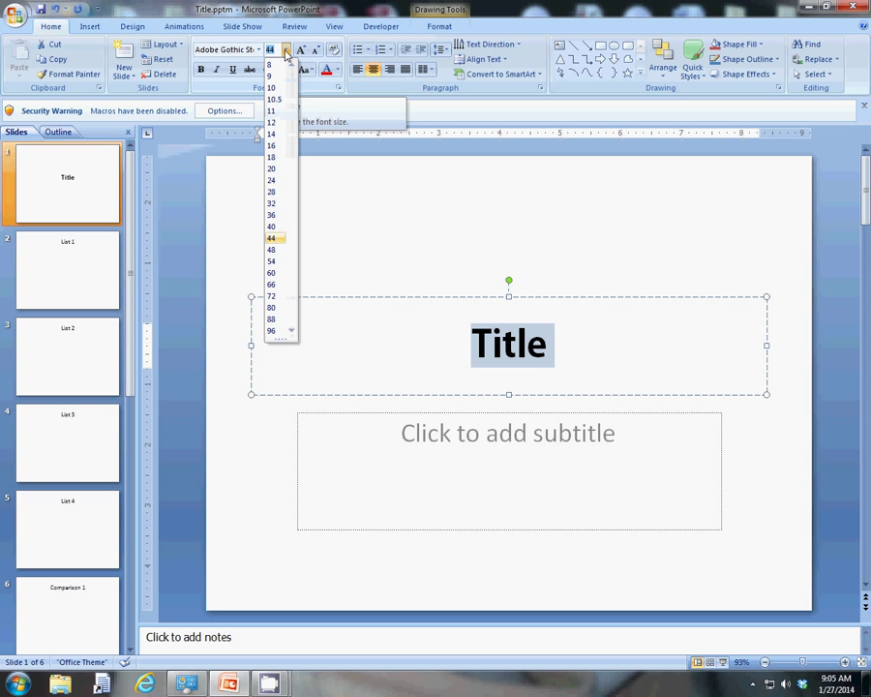
click(272, 276)
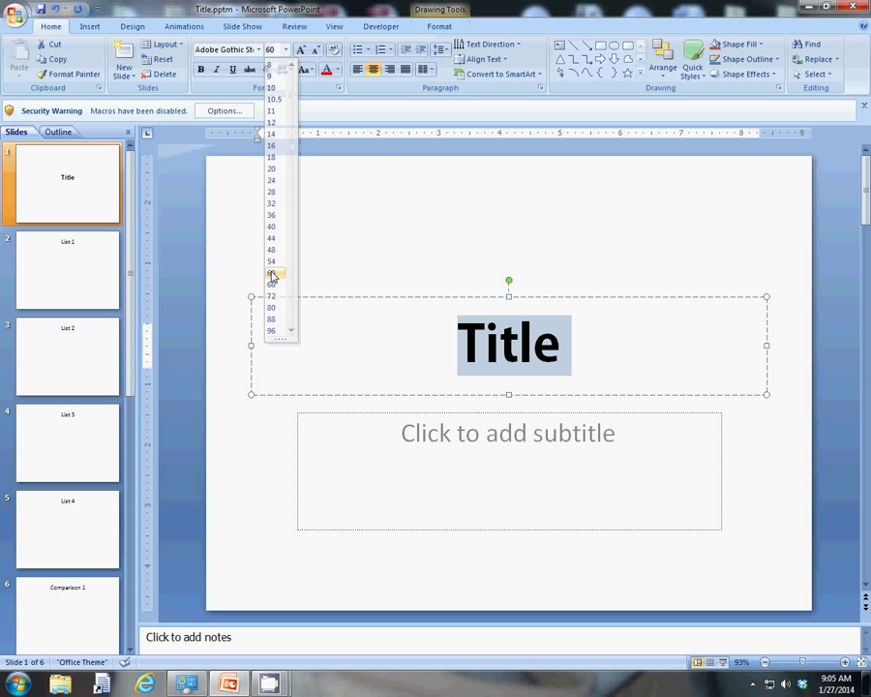
Step: Colour the title Dark Blue, Text 2, Lighter 40% and deselect it
click(337, 70)
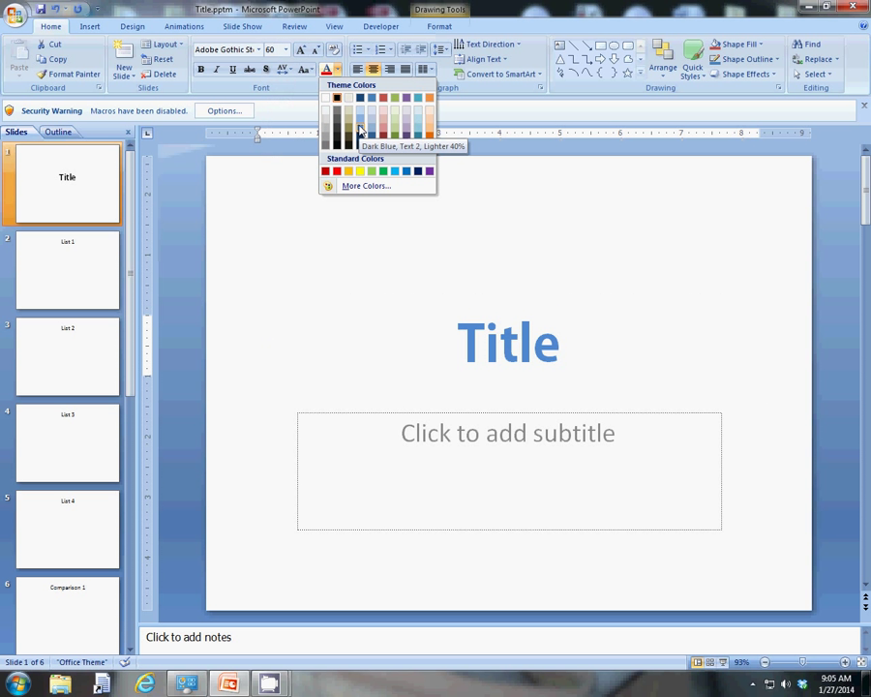
click(361, 130)
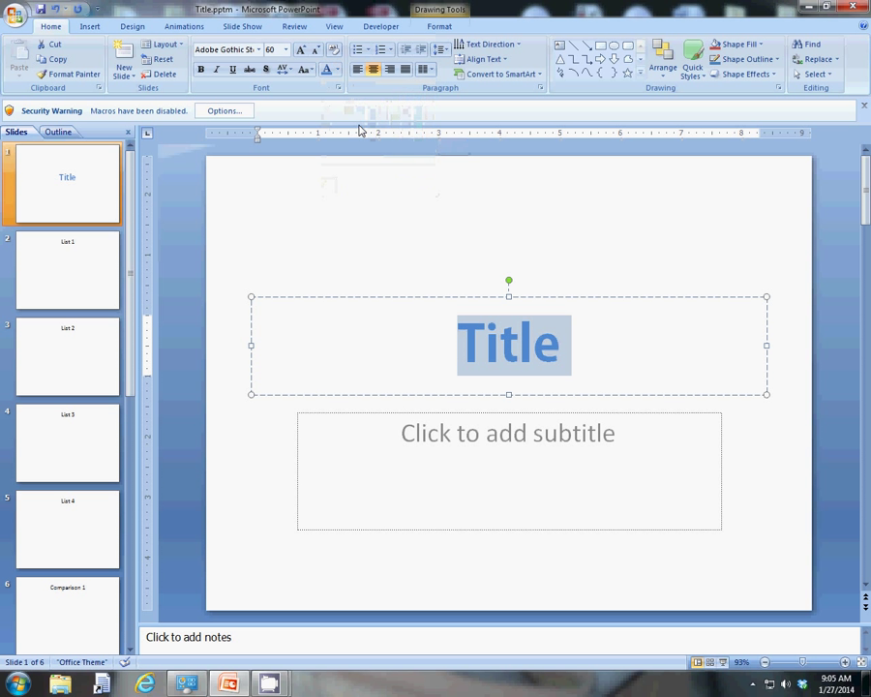
click(554, 345)
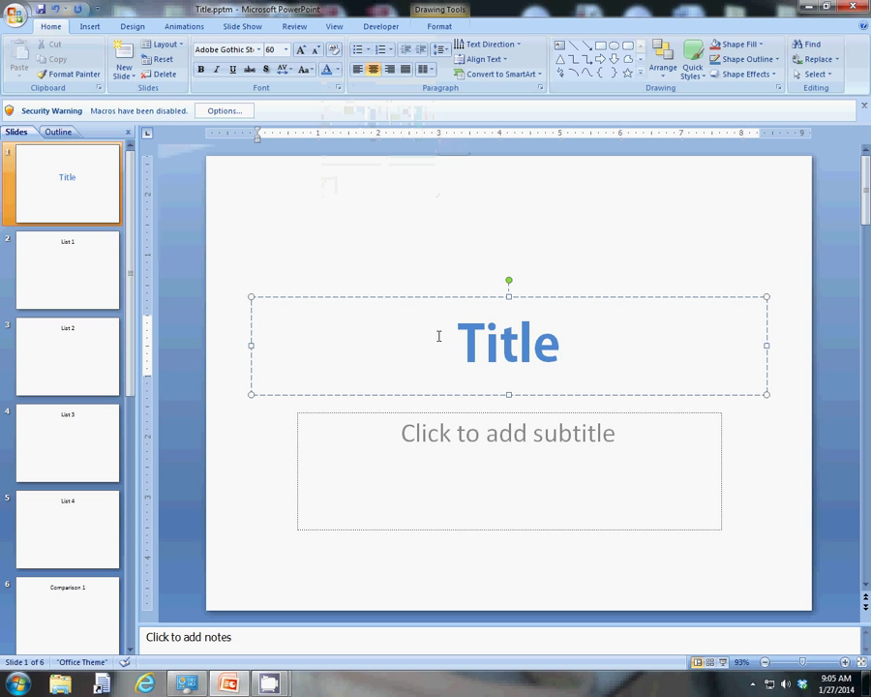
Step: Set the List 1 heading to Adobe Gothic Std B, 60 pt, and apply the current blue font colour
click(91, 263)
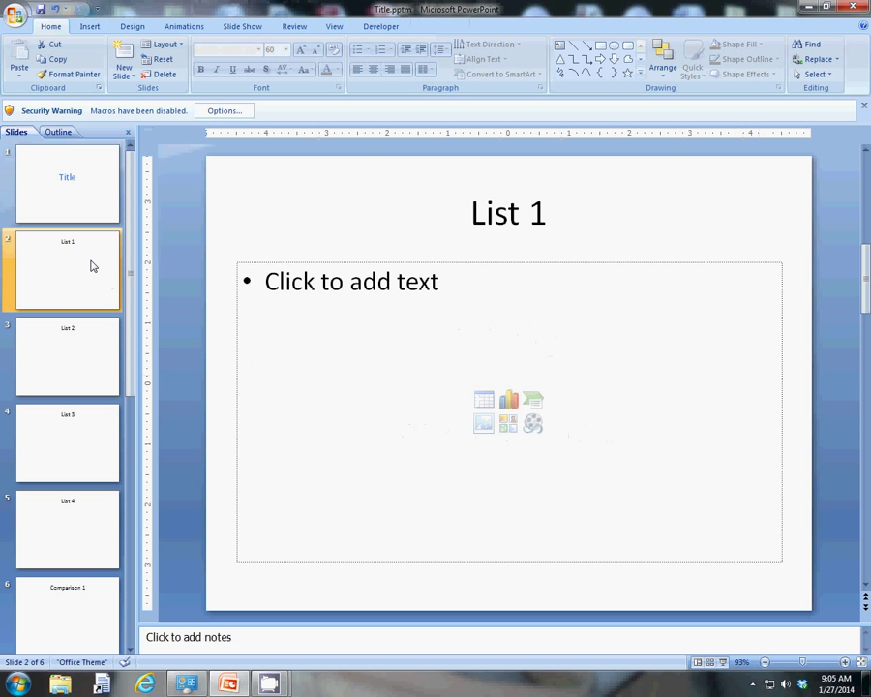
drag(469, 213, 551, 210)
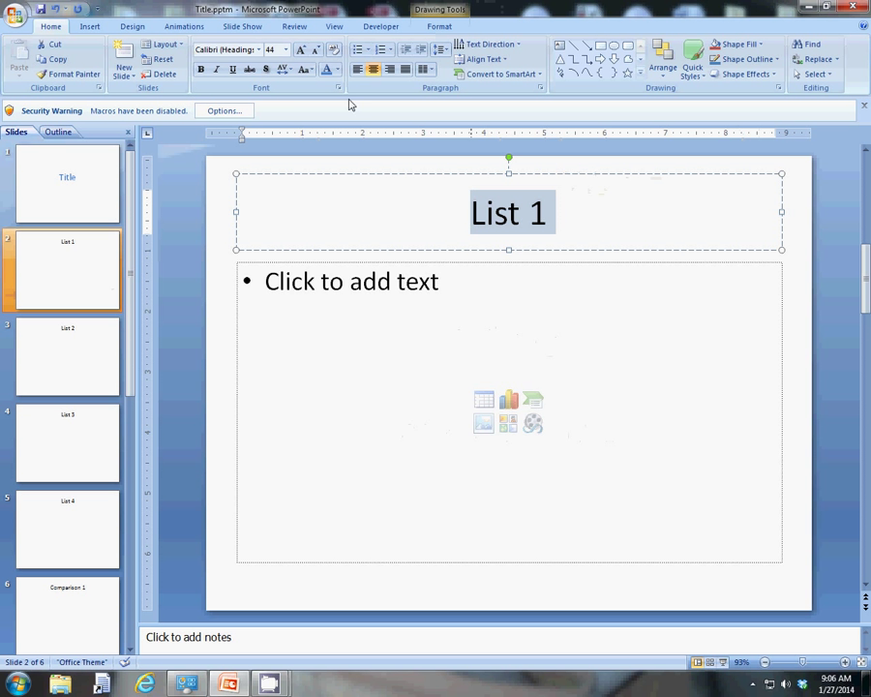
click(258, 50)
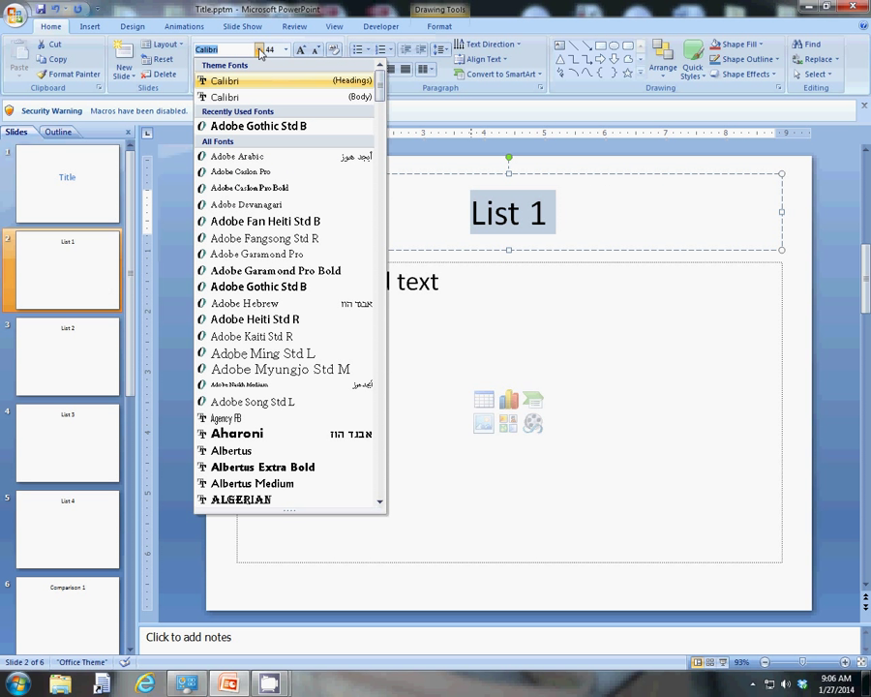
click(240, 127)
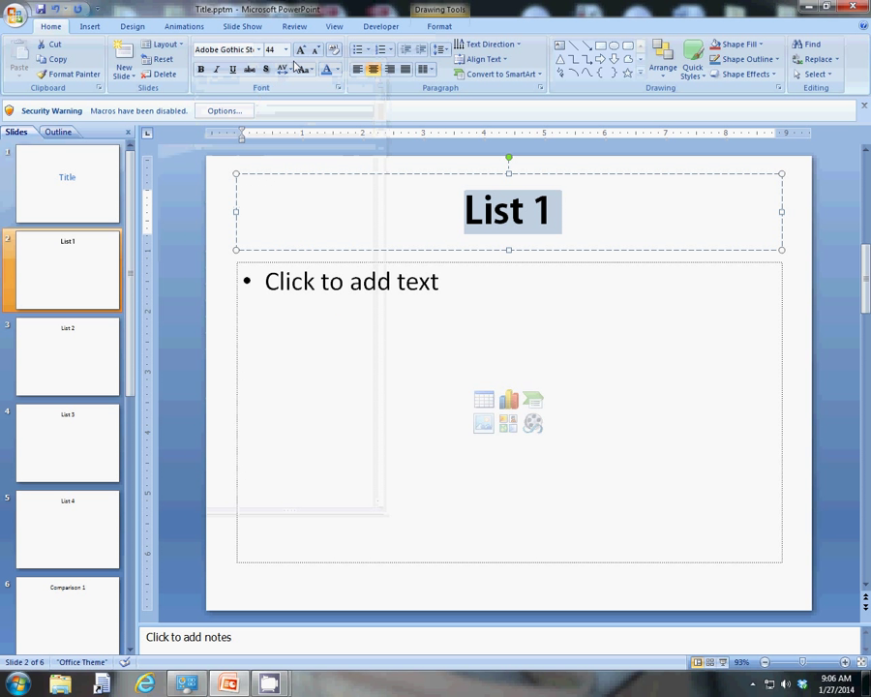
click(286, 49)
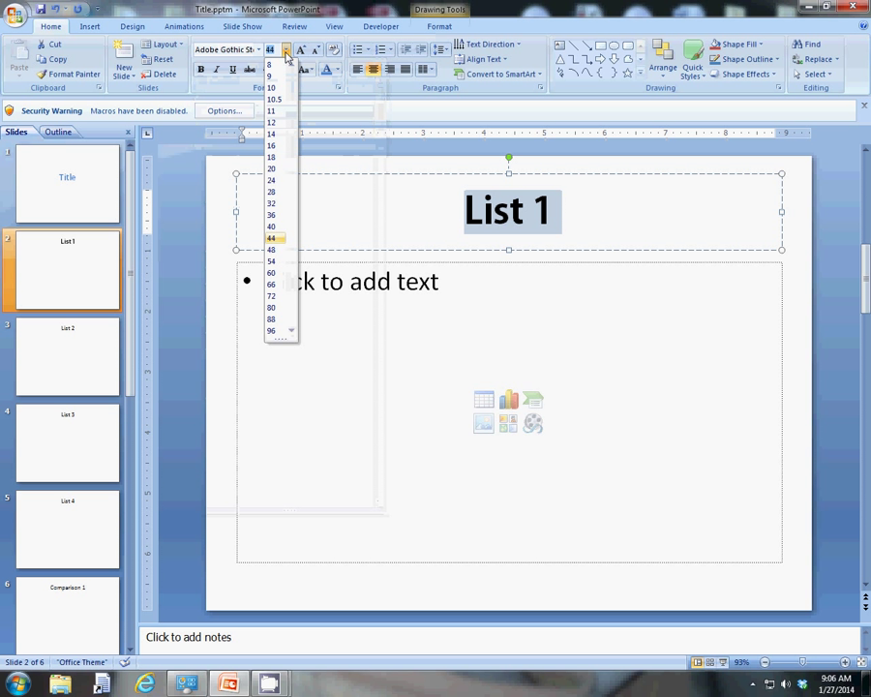
click(271, 274)
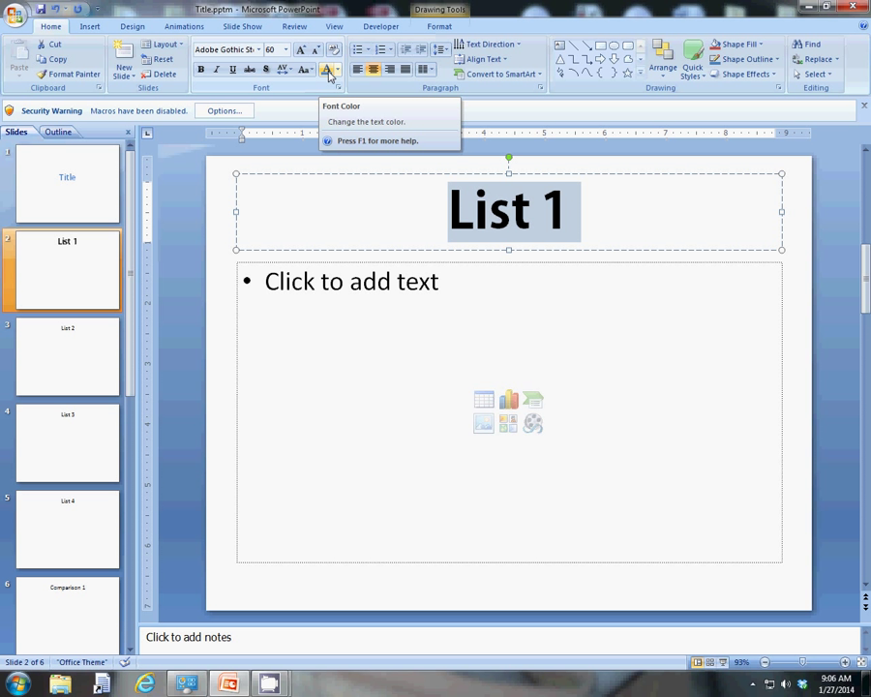
click(328, 73)
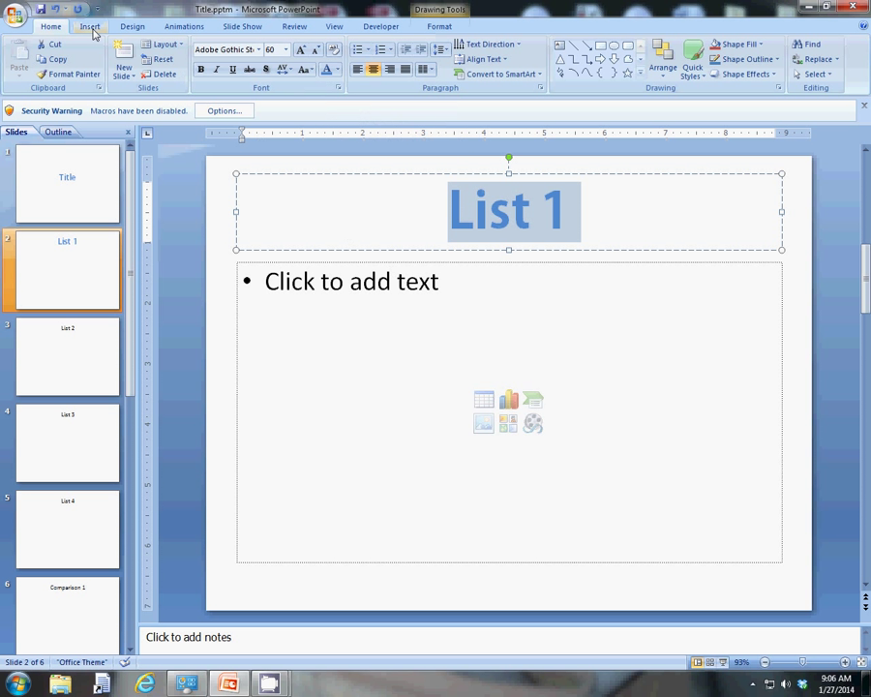
click(59, 12)
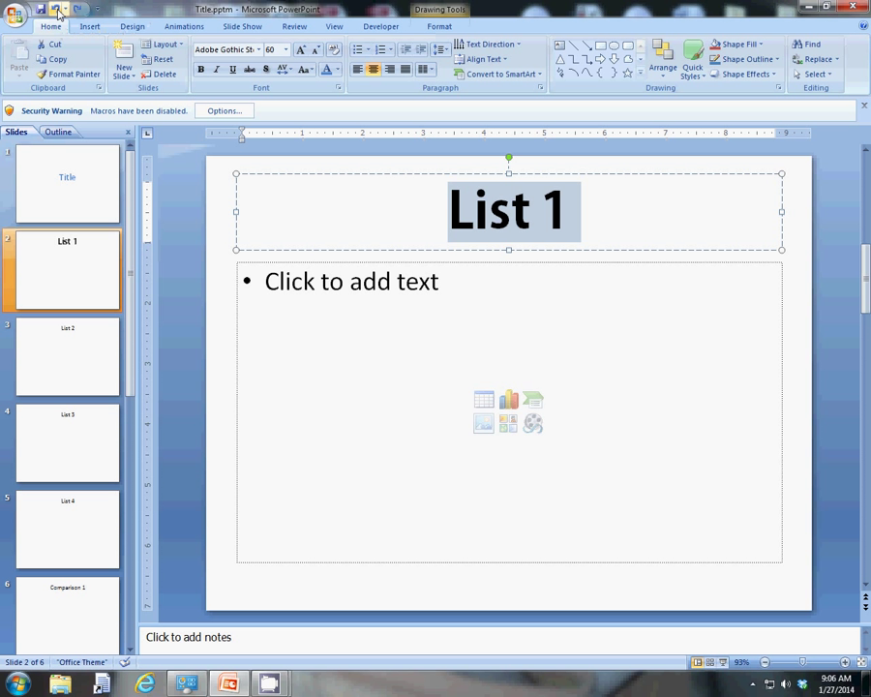
click(59, 12)
click(58, 11)
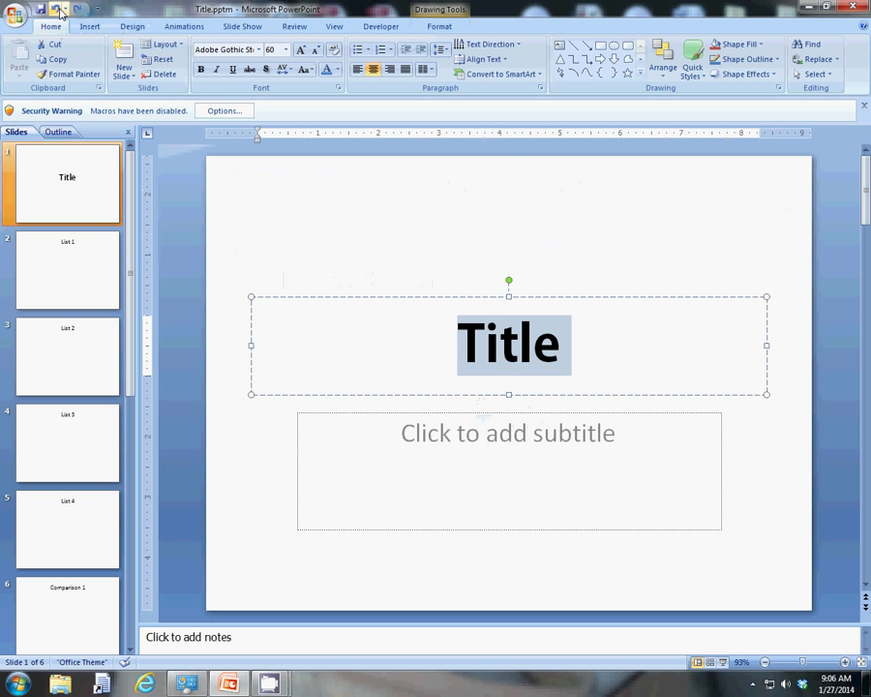
click(58, 11)
click(58, 12)
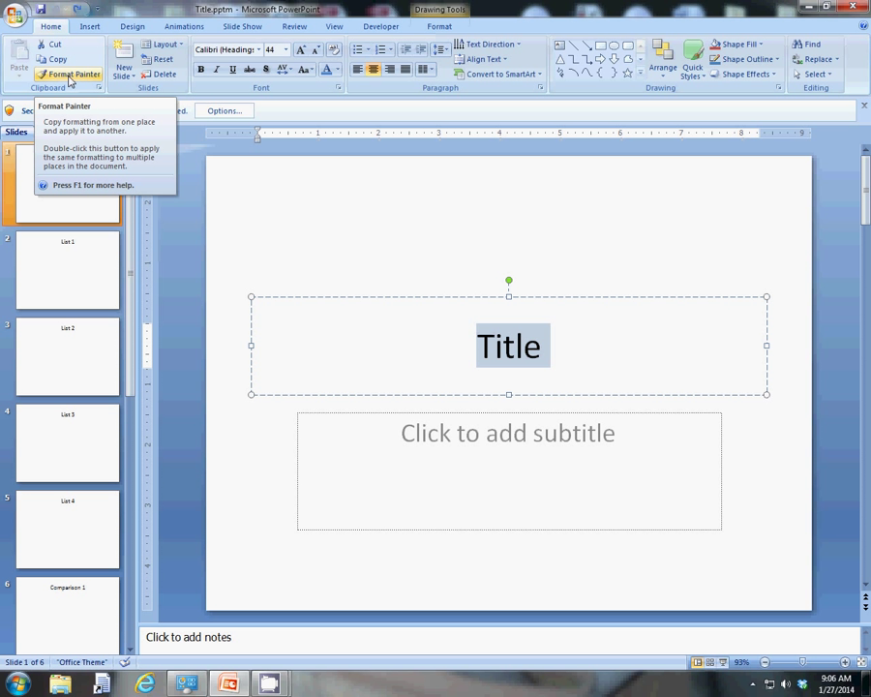
Step: Reselect 'Title' and apply Adobe Gothic Std B, 60 pt, Dark Blue Text 2 Lighter 40%
click(567, 350)
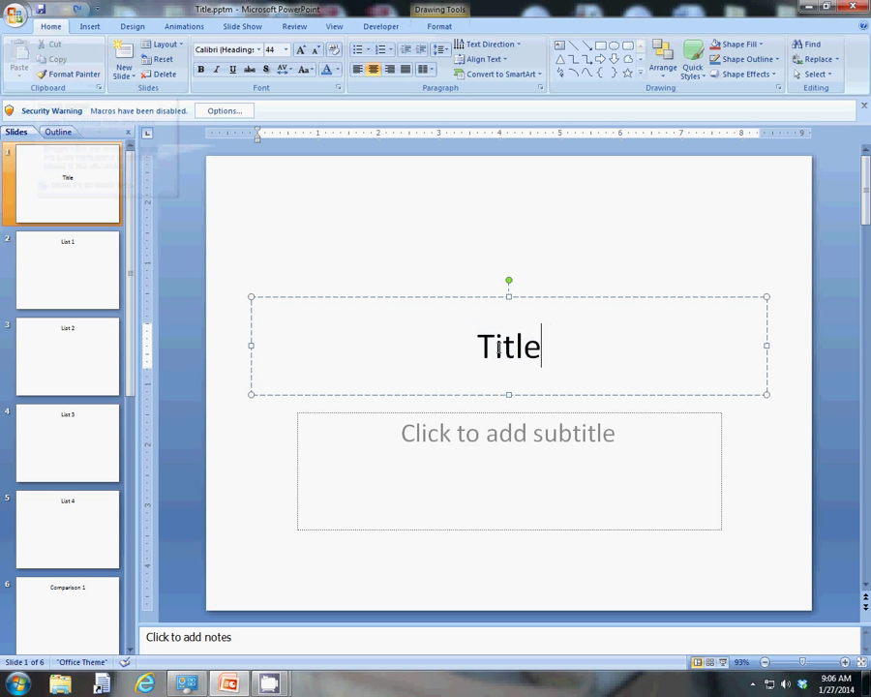
drag(476, 343, 540, 345)
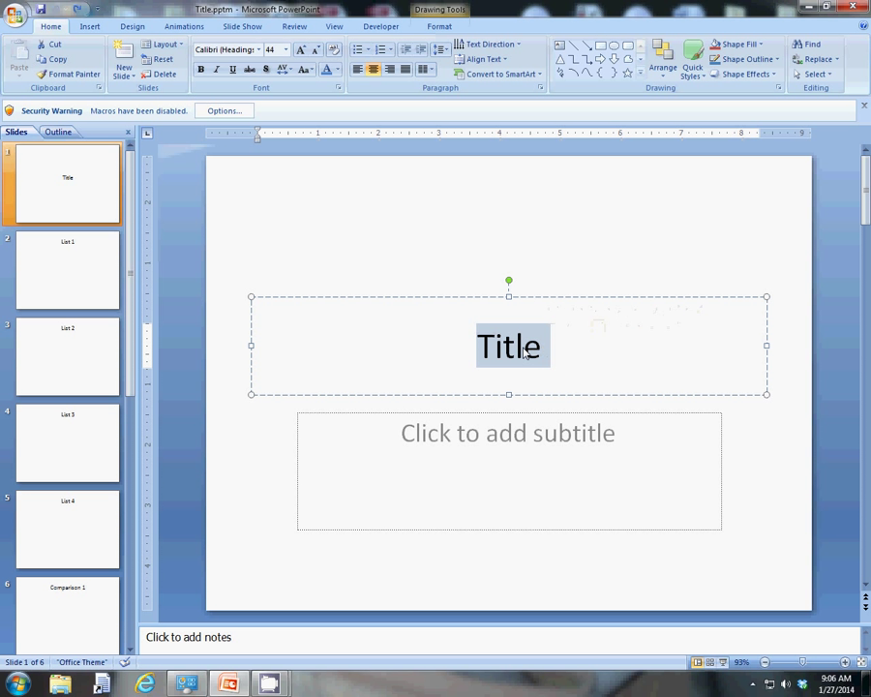
mouse_move(581, 324)
click(258, 49)
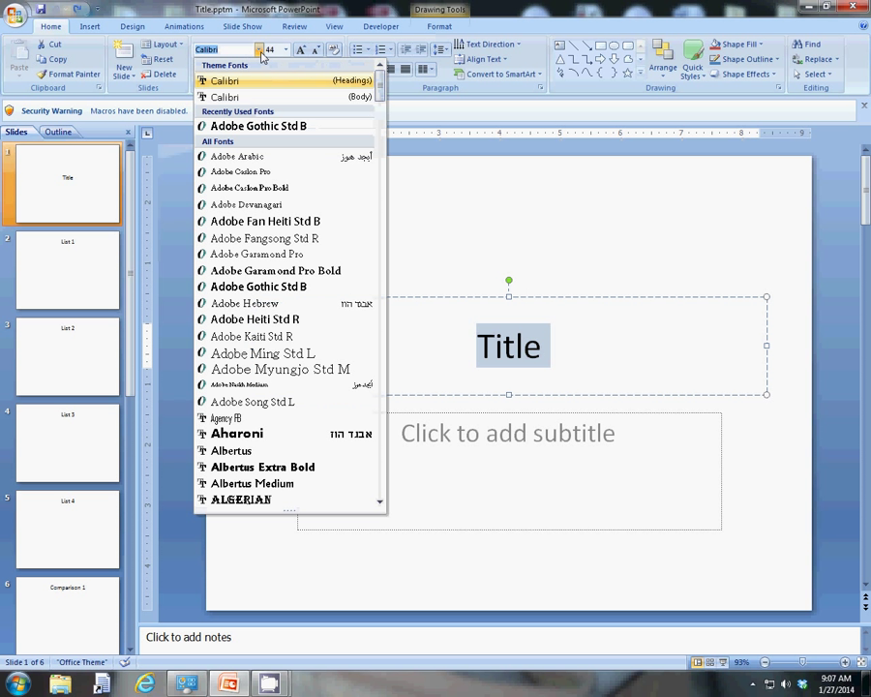
click(267, 126)
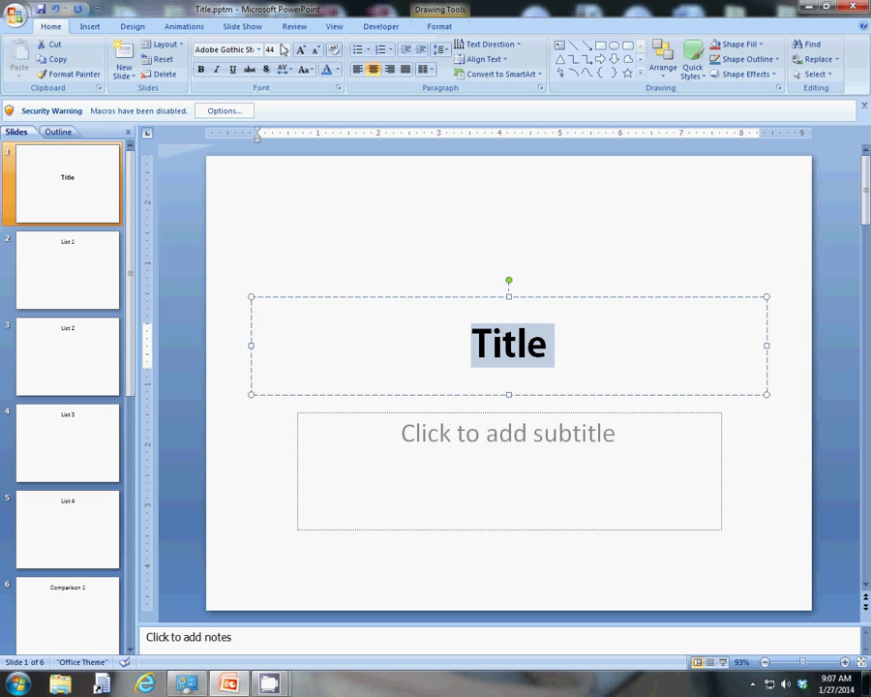
click(286, 49)
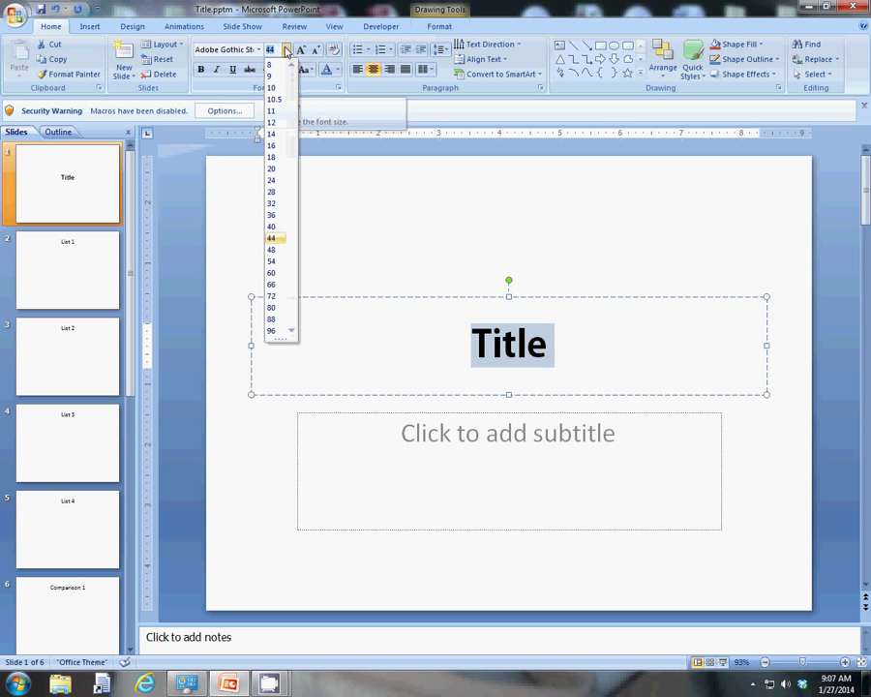
click(274, 273)
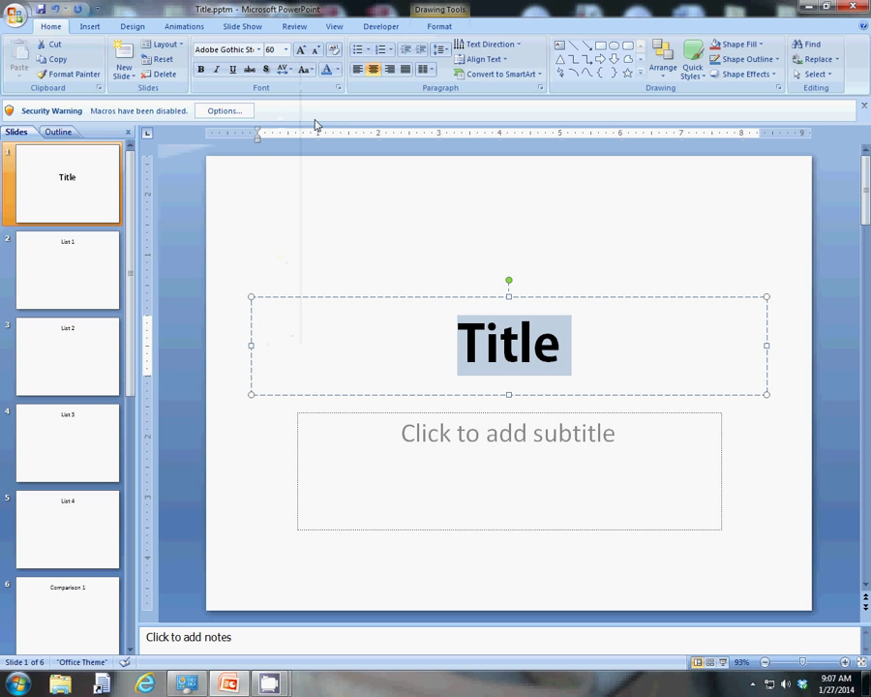
click(339, 70)
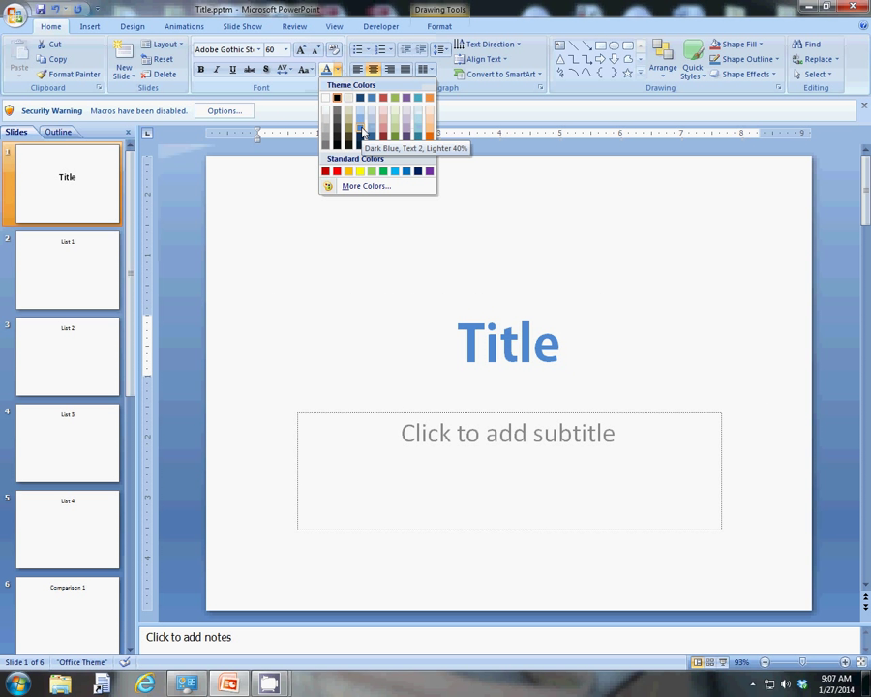
click(361, 131)
click(450, 340)
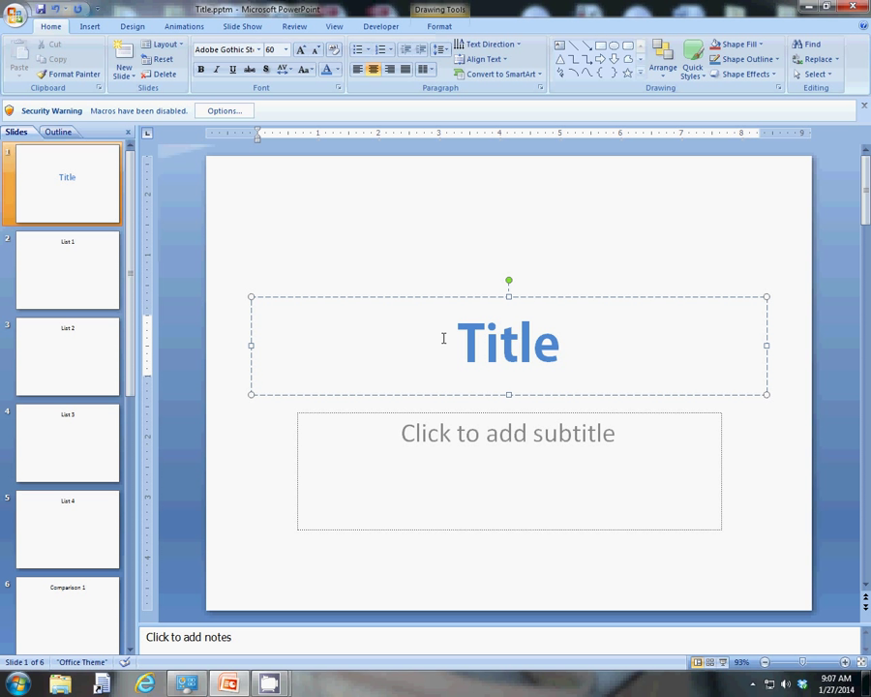
Step: Copy the title's formatting with Format Painter and paint it onto the List 1 heading
click(457, 329)
drag(455, 341, 560, 345)
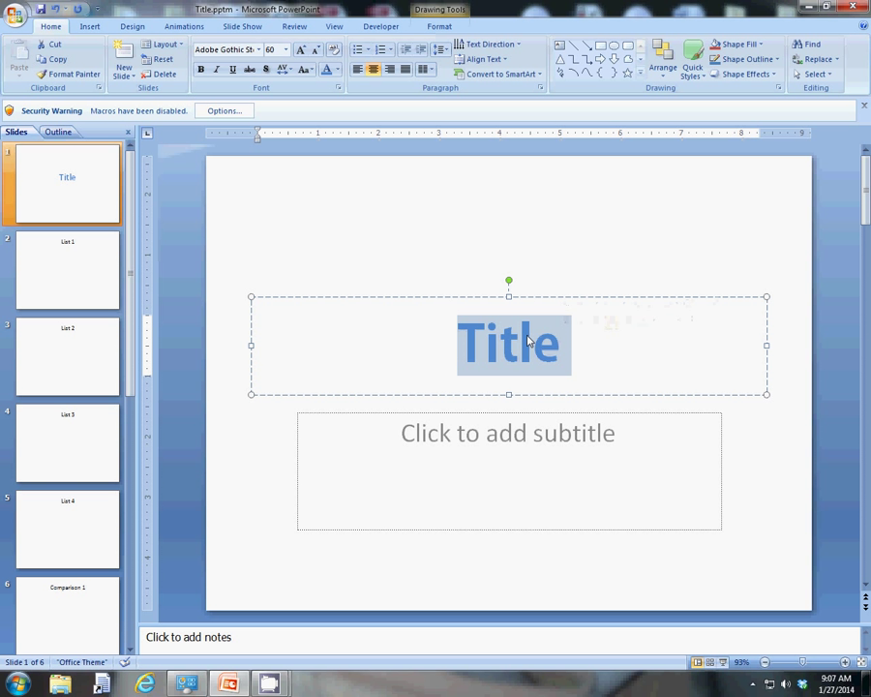
click(86, 75)
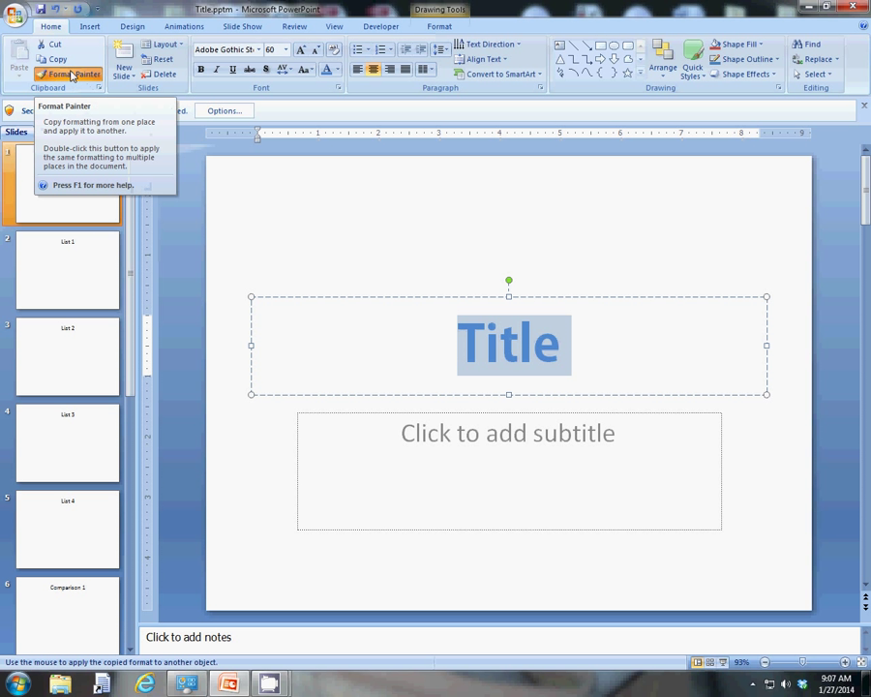
click(108, 271)
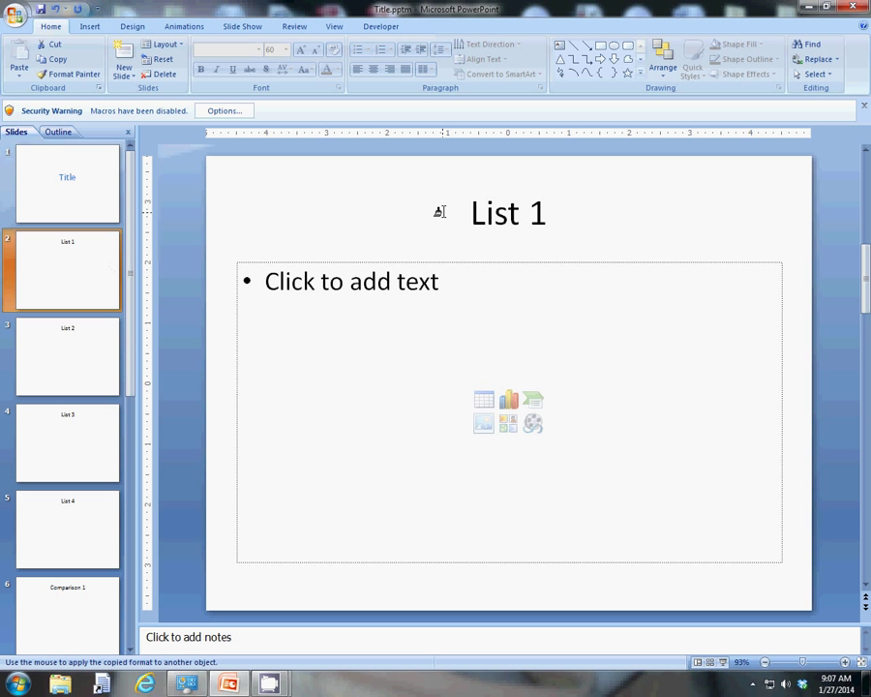
drag(463, 213, 508, 221)
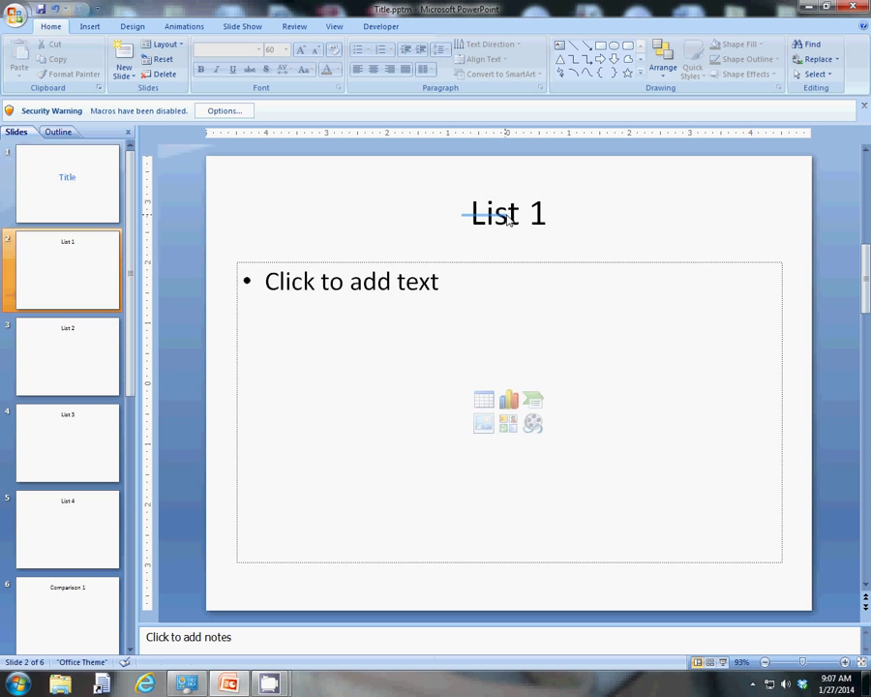
Step: Repeat the Format Painter copy from 'Title' onto List 1 twice more, then recheck slide 2
click(74, 184)
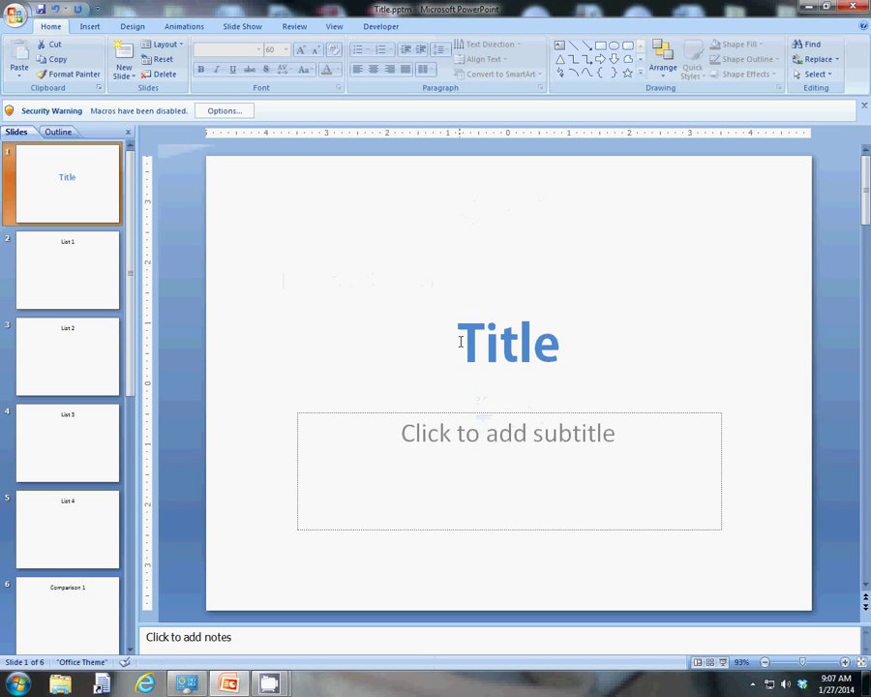
drag(461, 340, 576, 339)
click(60, 74)
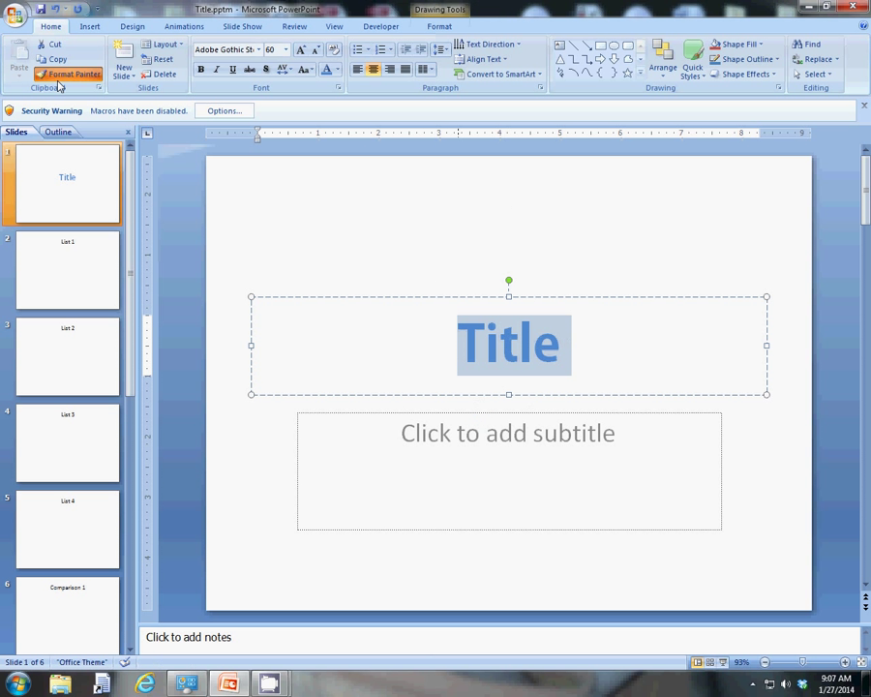
click(60, 280)
drag(461, 209, 548, 213)
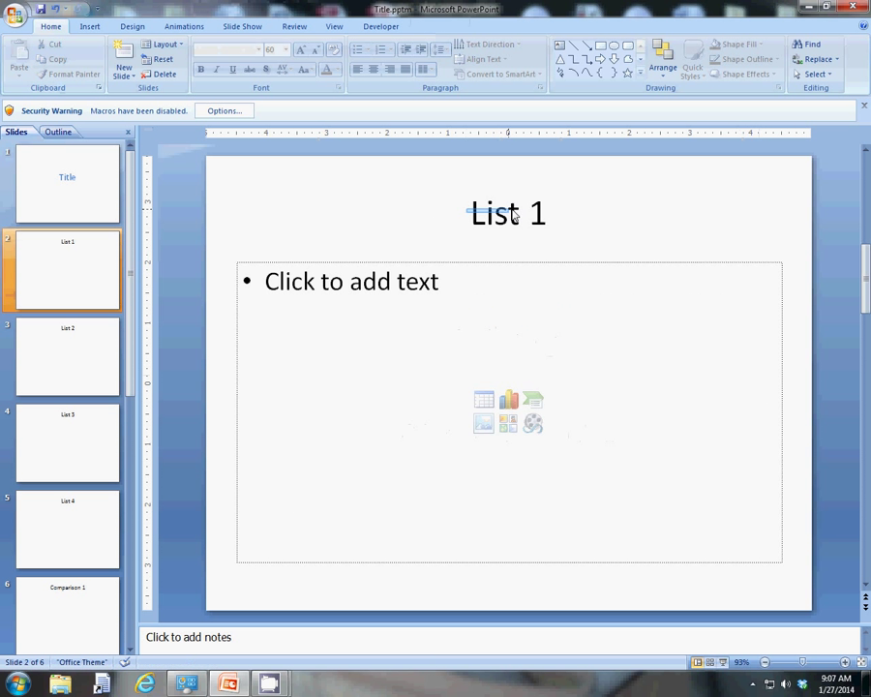
click(71, 177)
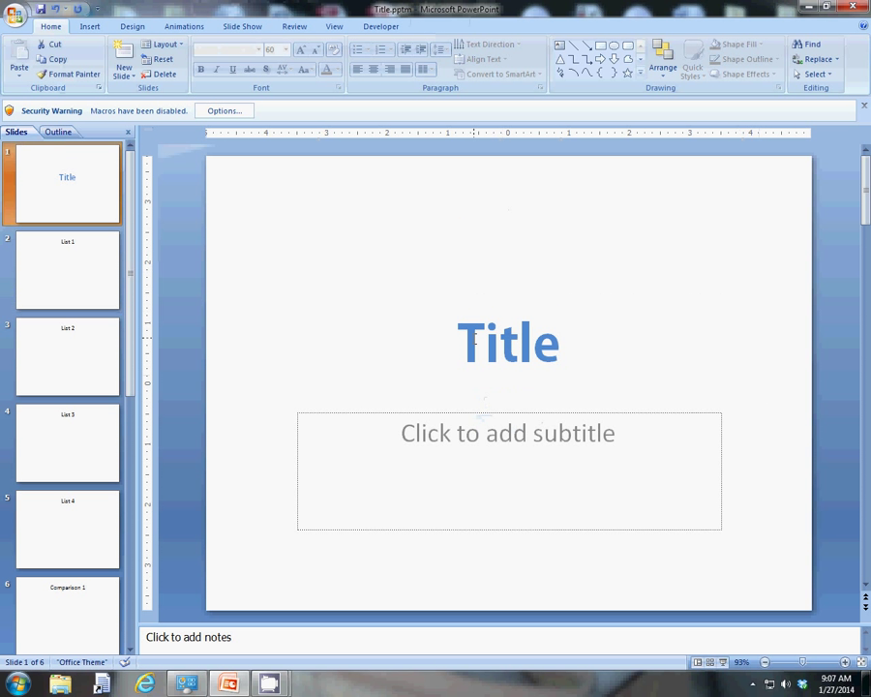
drag(459, 342, 567, 336)
click(60, 75)
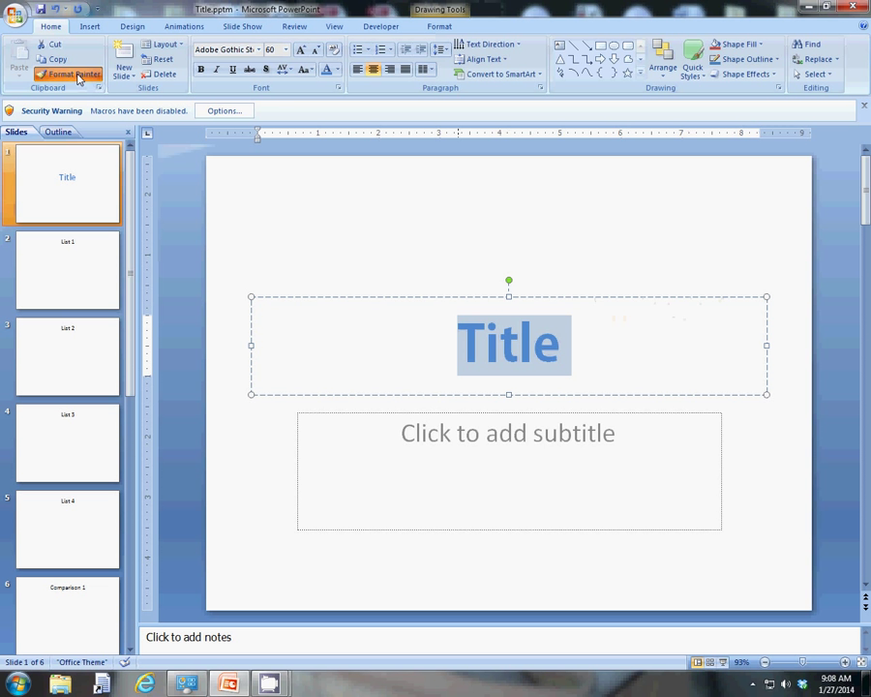
click(73, 261)
drag(464, 212, 543, 215)
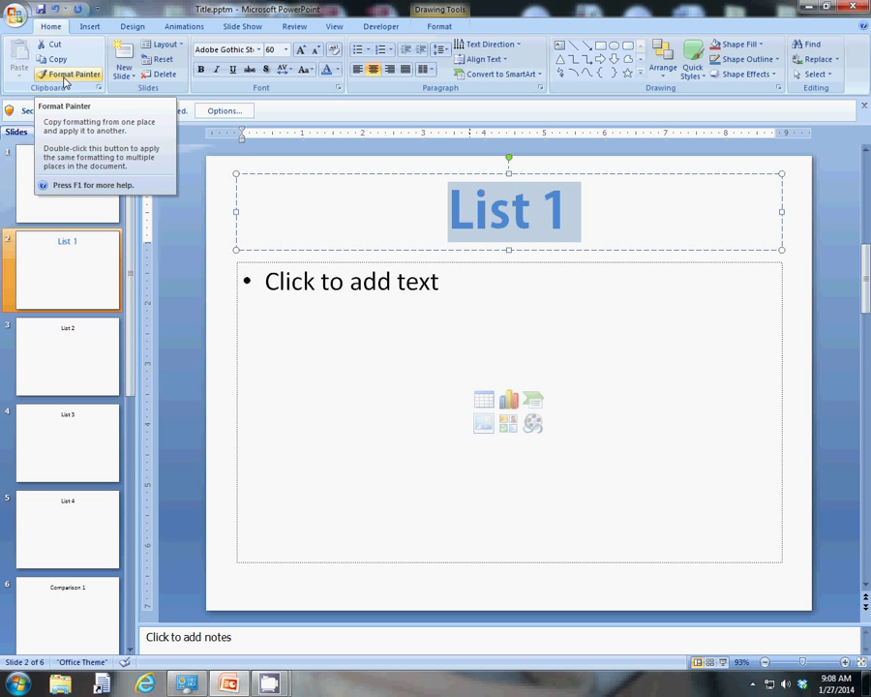
click(74, 382)
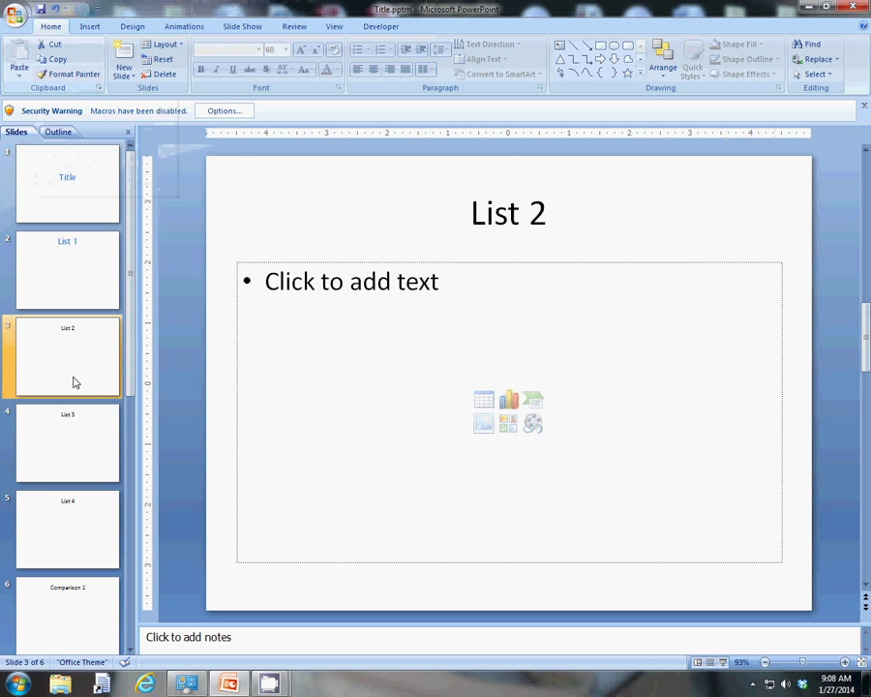
click(44, 271)
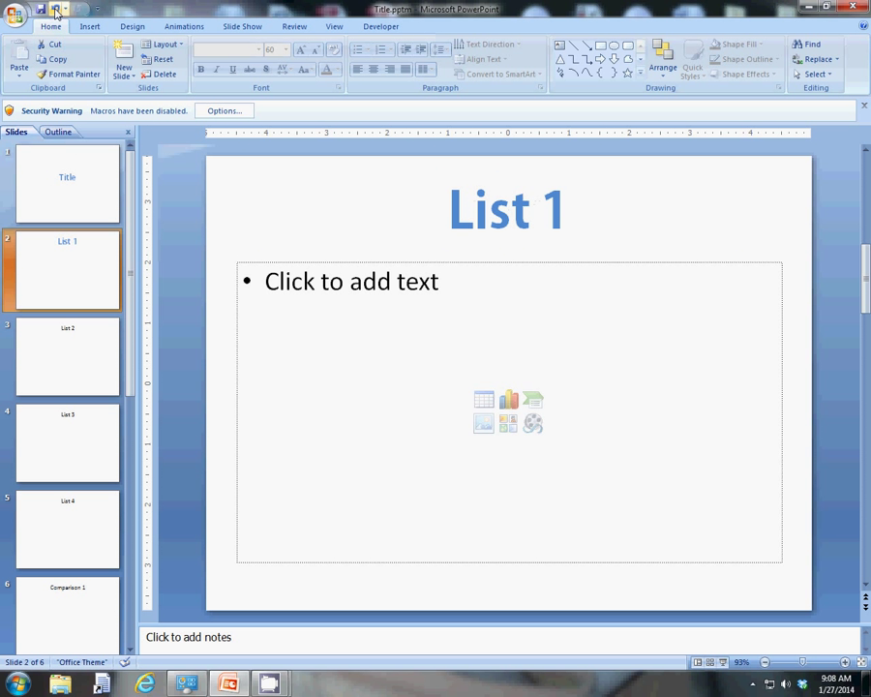
Step: Undo the List 1 change, then paint the title's format onto the List 1 and List 2 headings
click(54, 9)
click(83, 213)
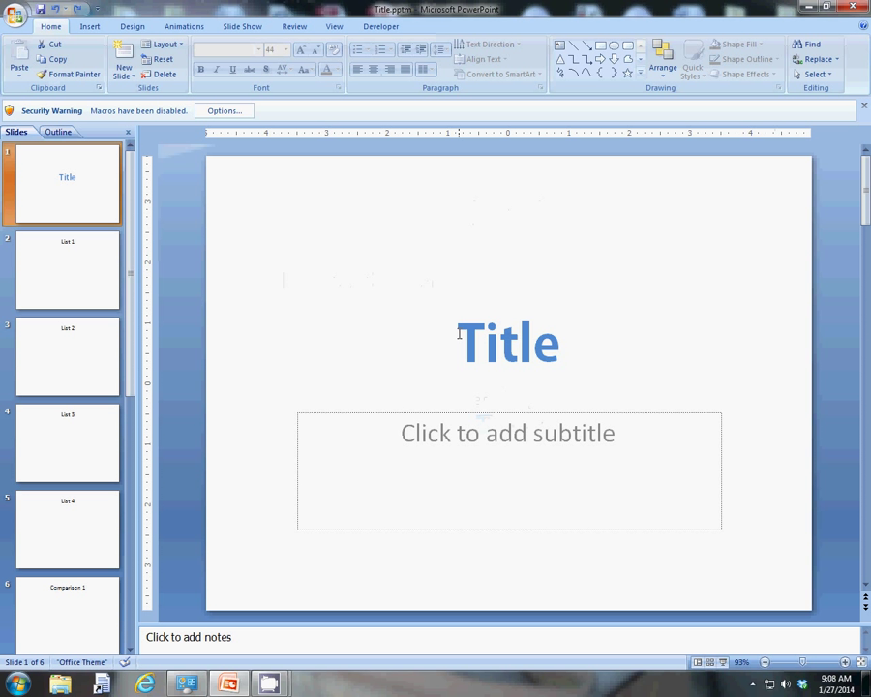
drag(459, 334, 555, 337)
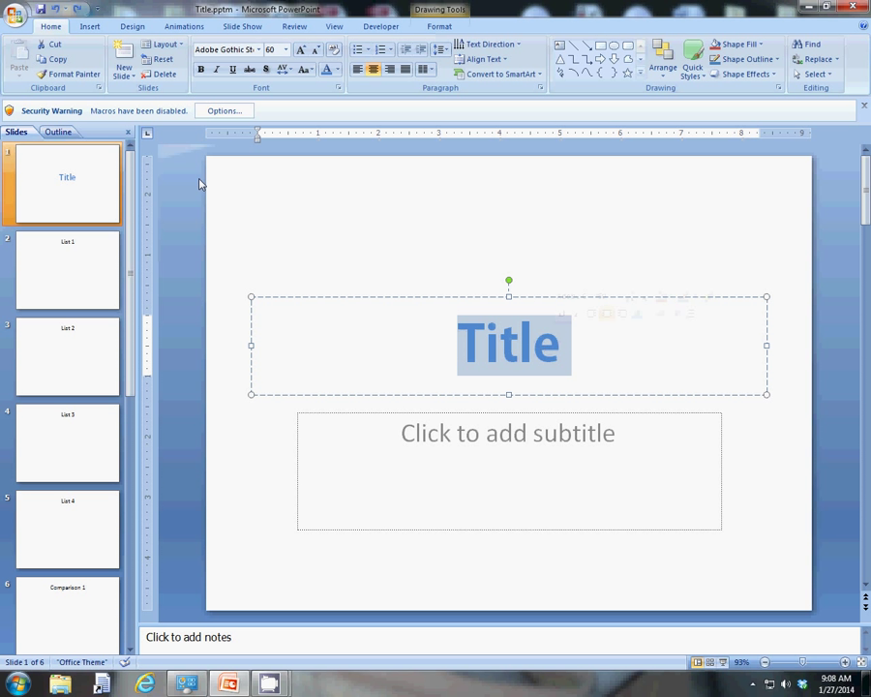
click(68, 82)
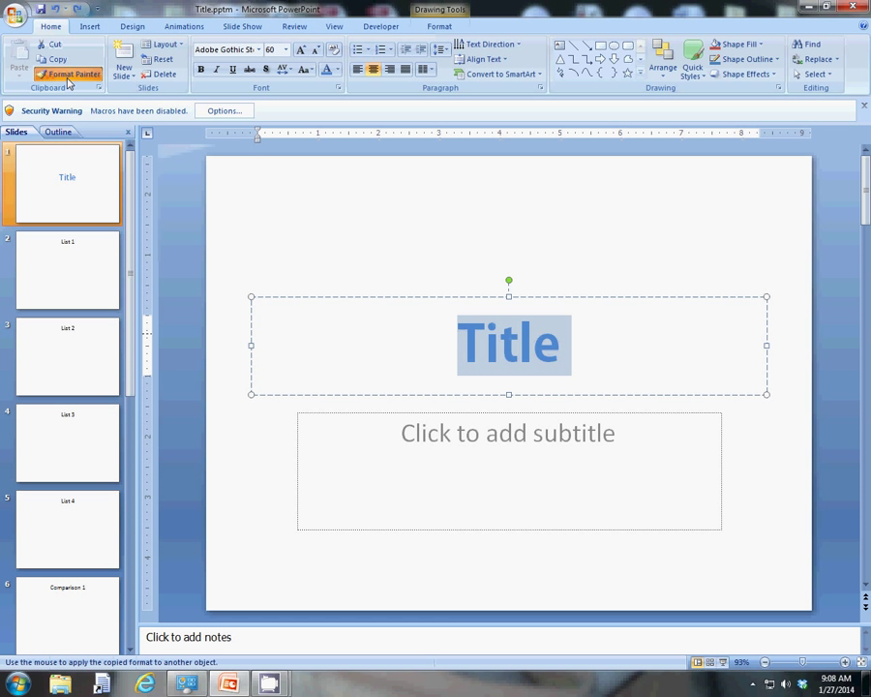
click(87, 265)
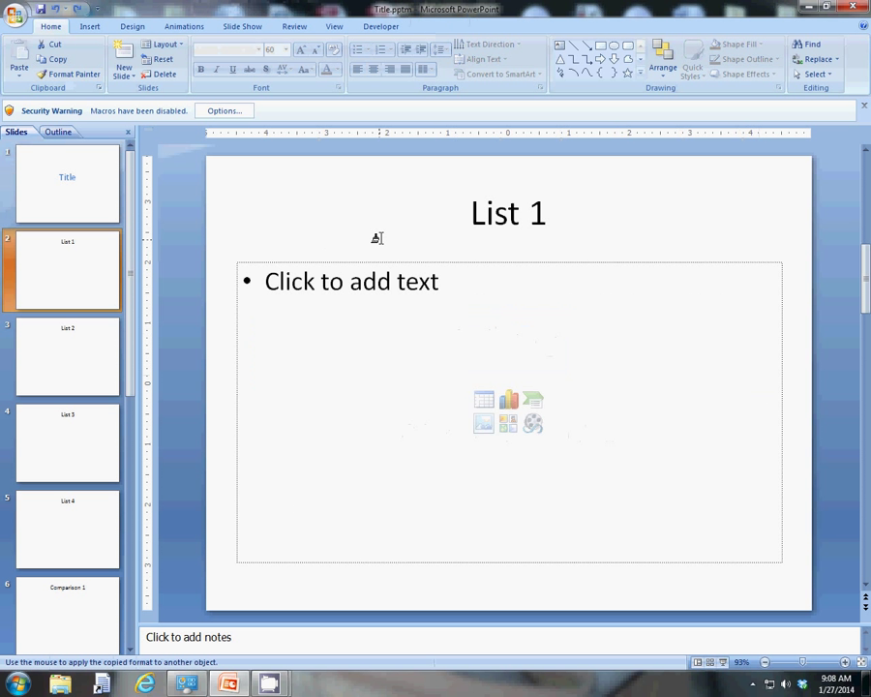
drag(463, 214, 536, 210)
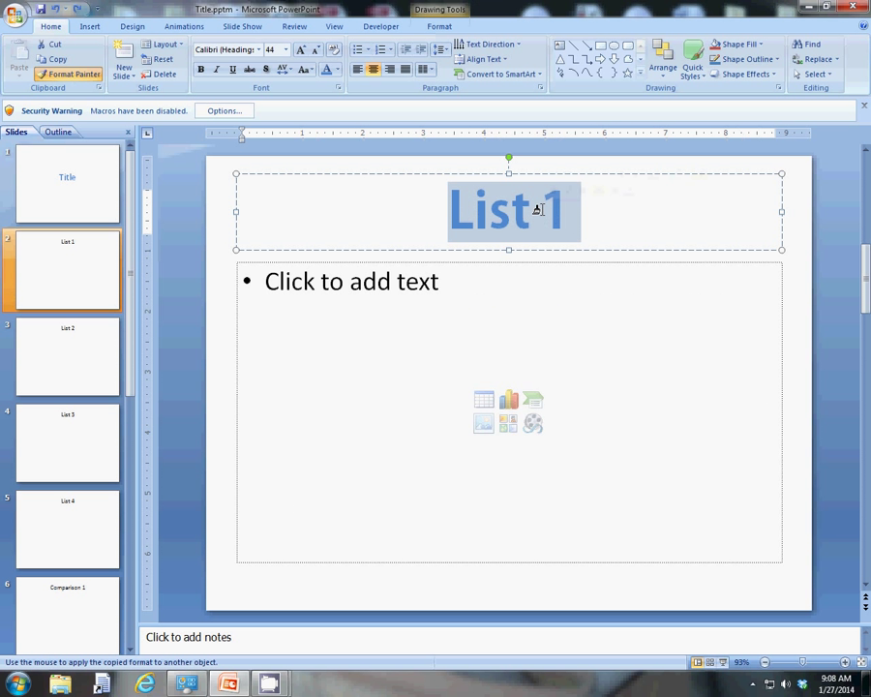
scroll(157, 321, down, 1)
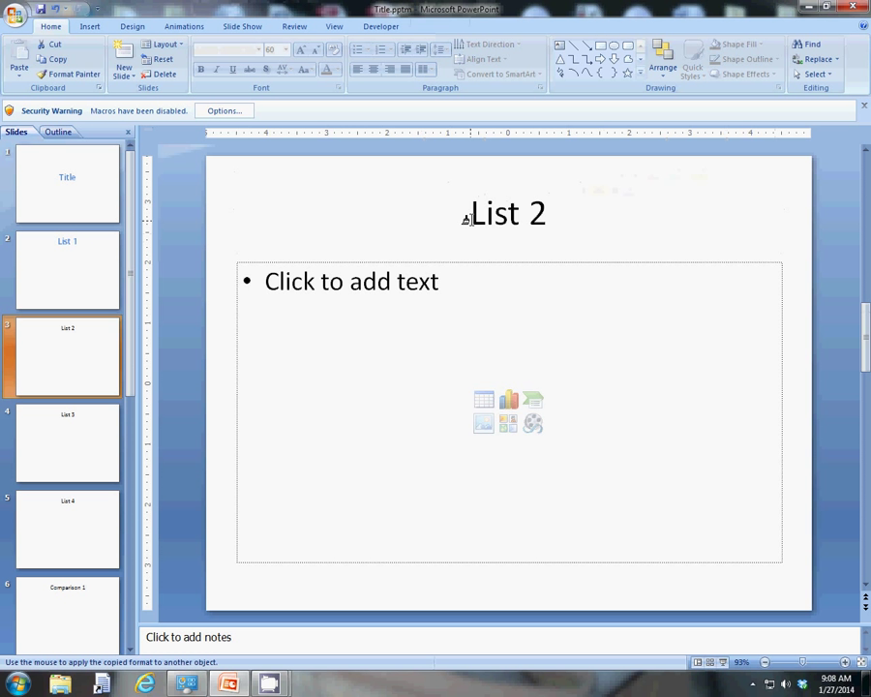
drag(469, 215, 537, 217)
Step: Paint the title format onto the List 3, List 4 and Comparison 1 headings, then turn off Format Painter
click(106, 447)
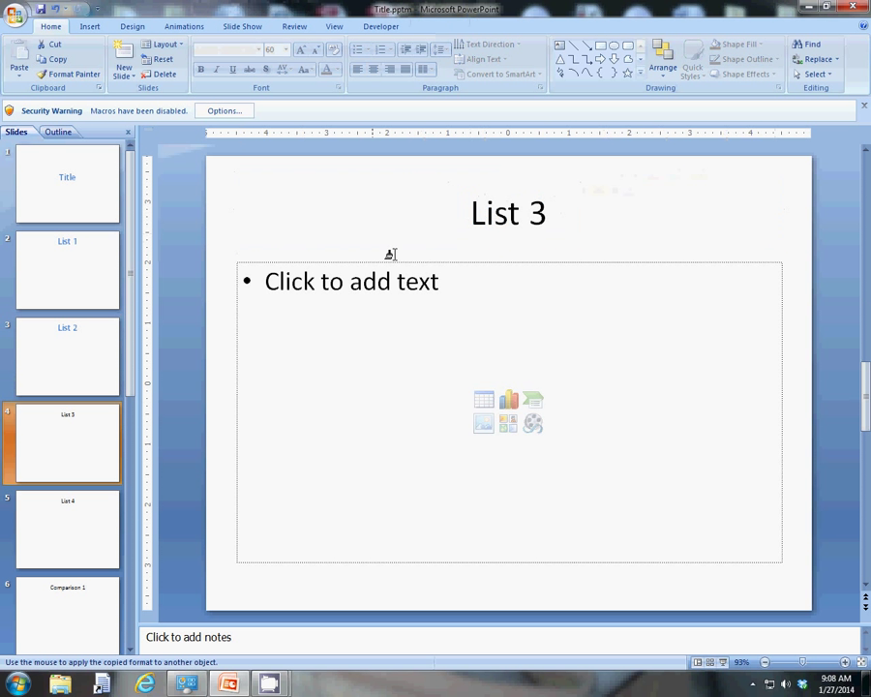
drag(463, 210, 544, 213)
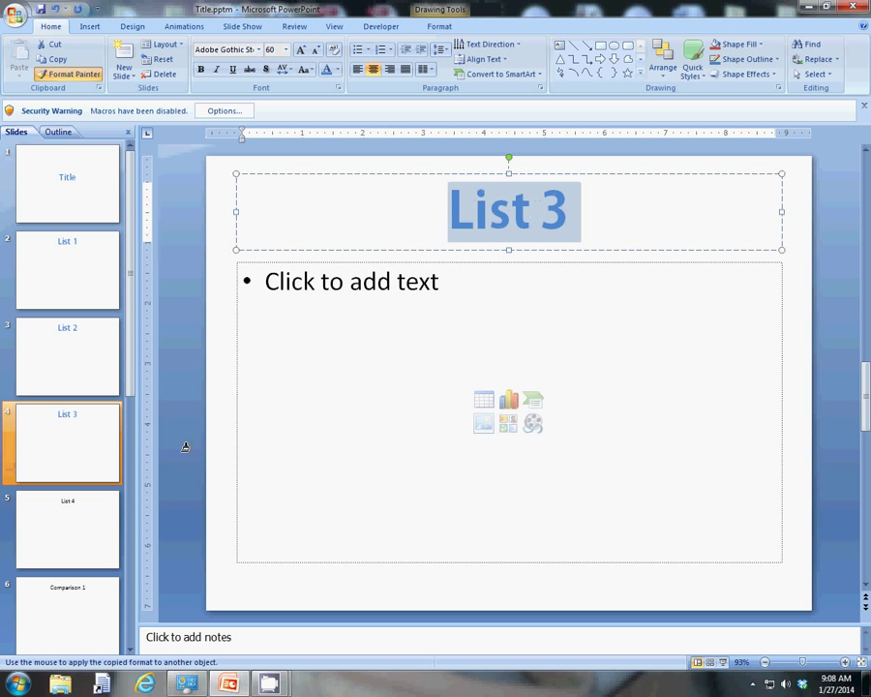
click(94, 525)
drag(464, 214, 545, 215)
click(60, 593)
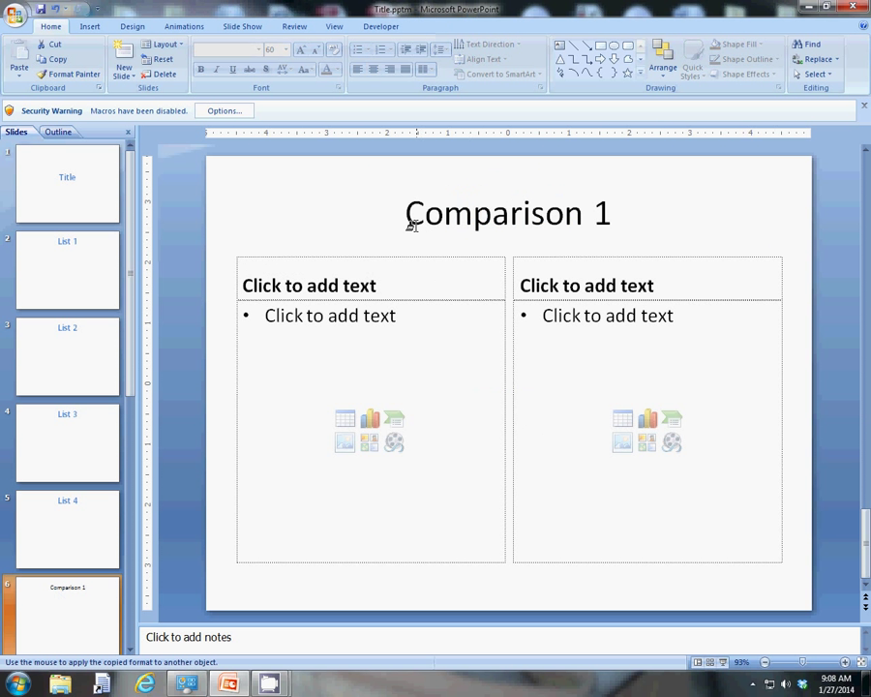
drag(412, 219, 523, 211)
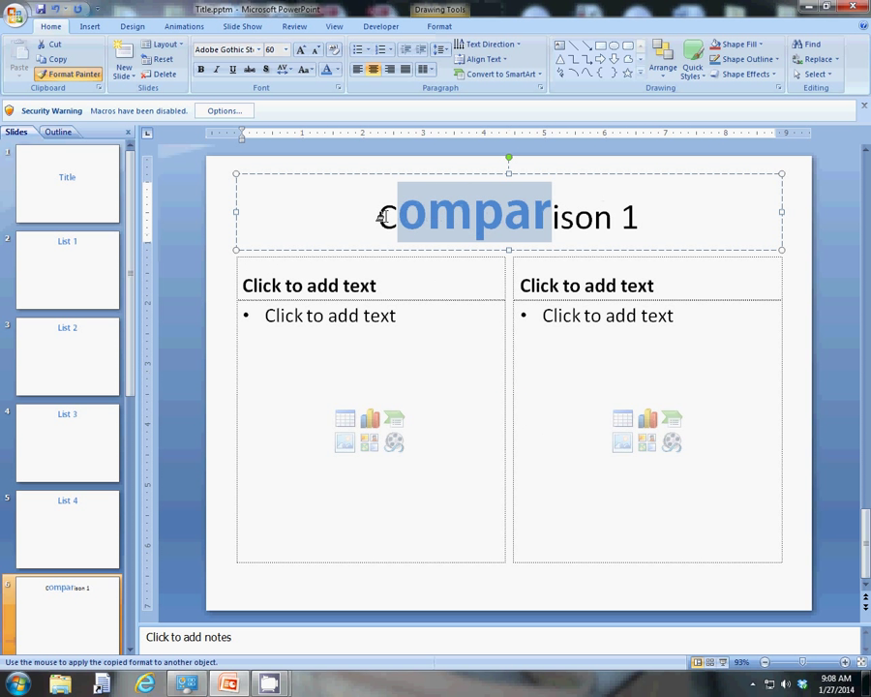
drag(380, 218, 630, 218)
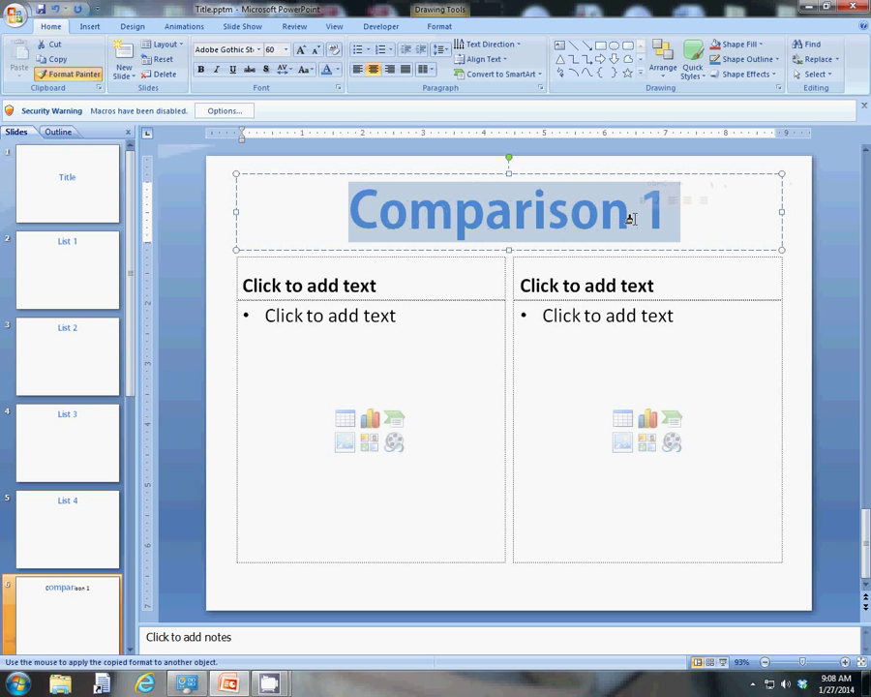
click(68, 74)
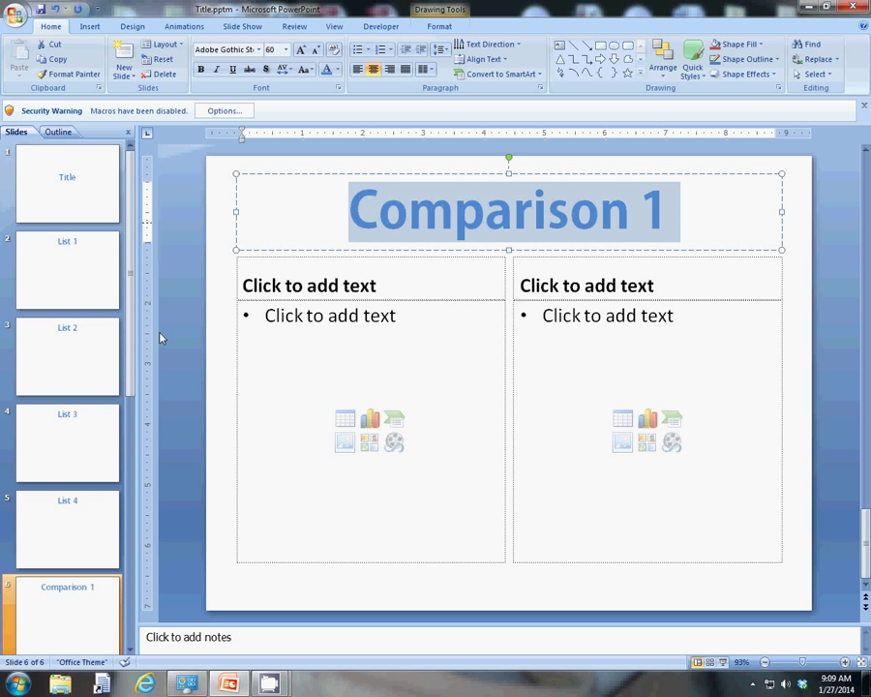
Step: Select the word Comparison in the Comparison 1 title, then review the List 2 and List 3 slides
click(245, 285)
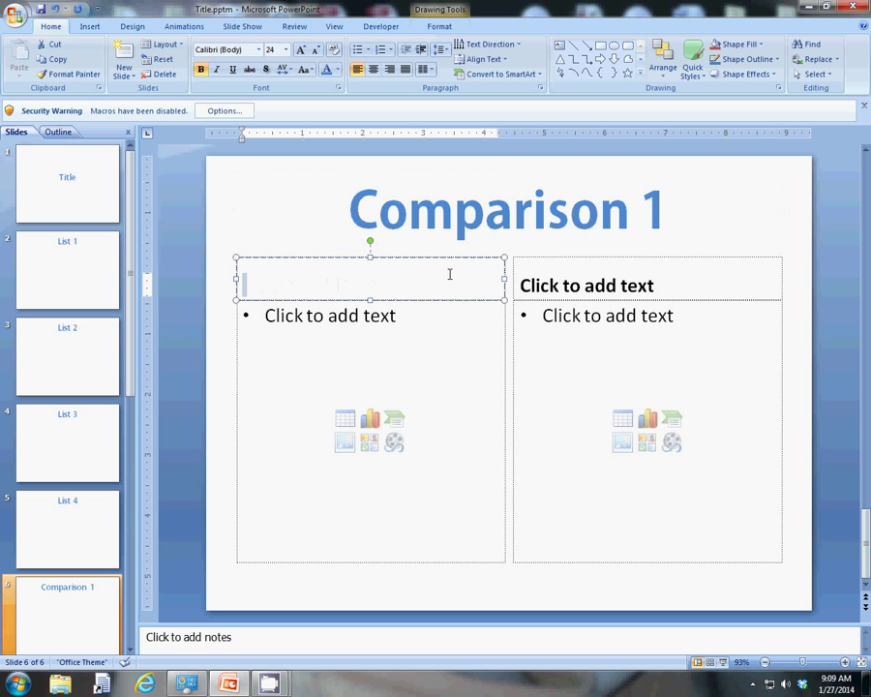
click(361, 223)
double_click(361, 223)
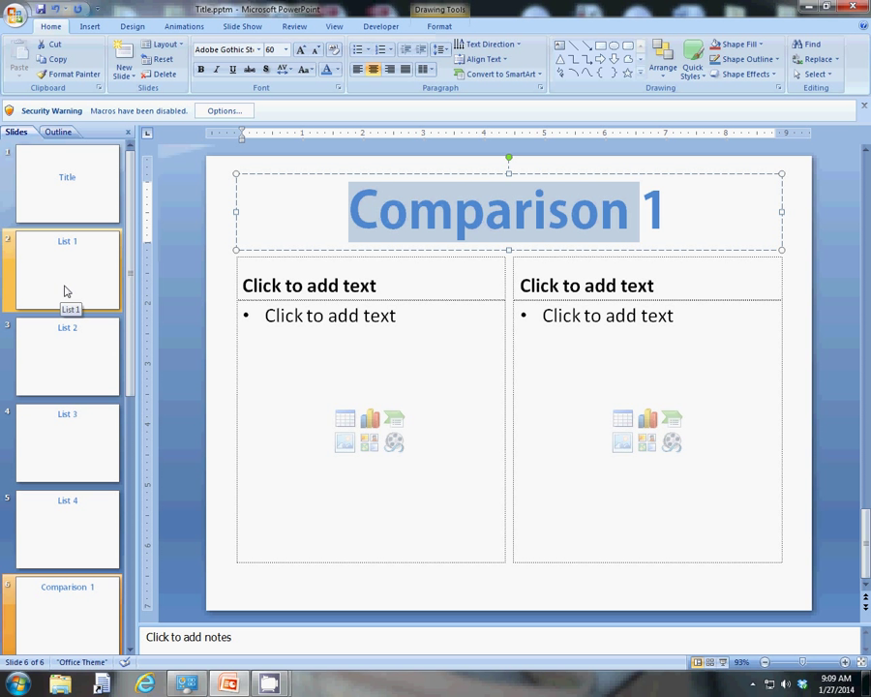
click(105, 380)
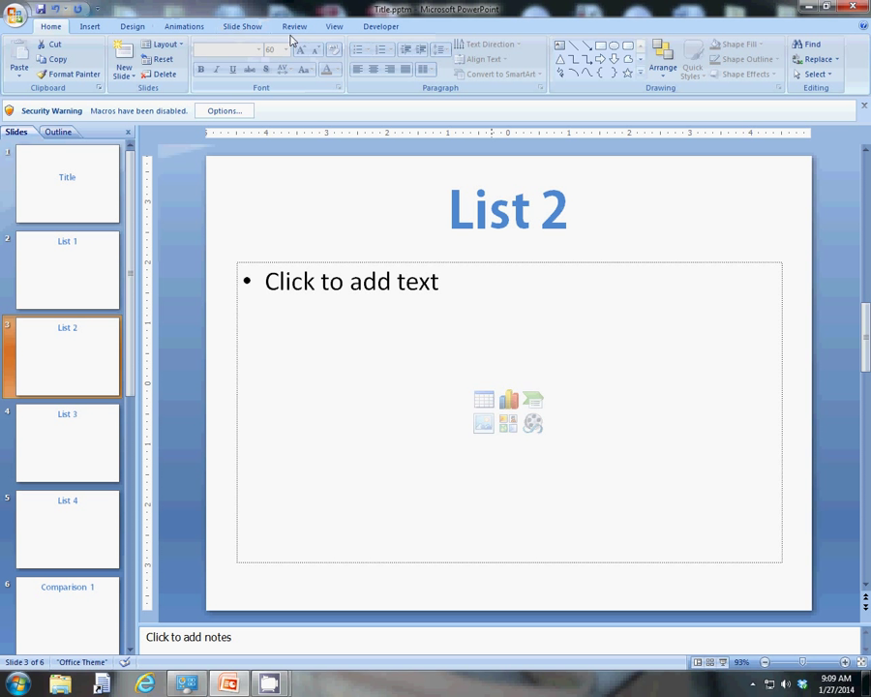
click(99, 451)
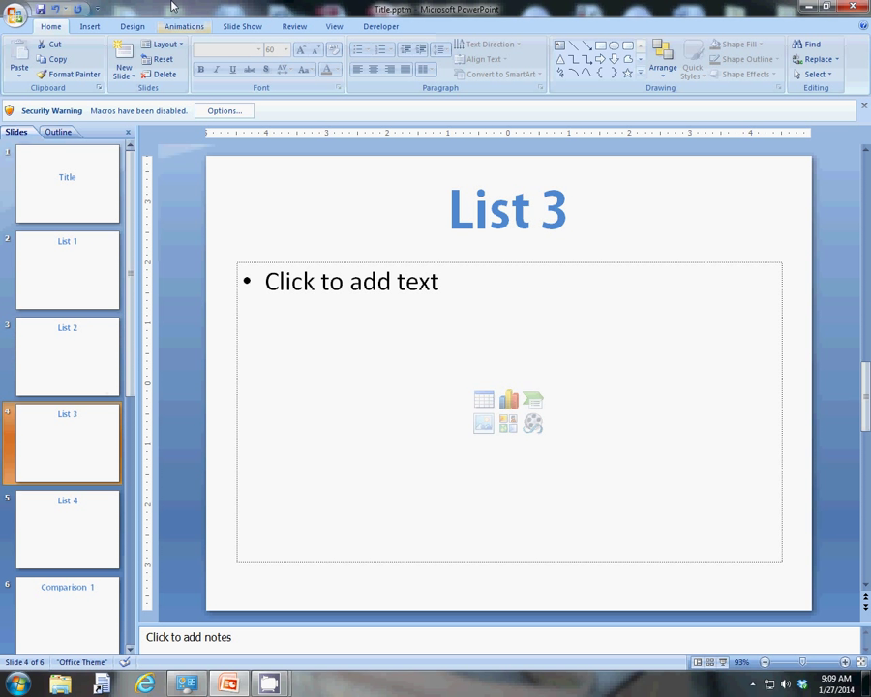
click(74, 215)
Step: Copy the 'Title' formatting with Format Painter onto the List 1 heading and return to slide 1
double_click(465, 344)
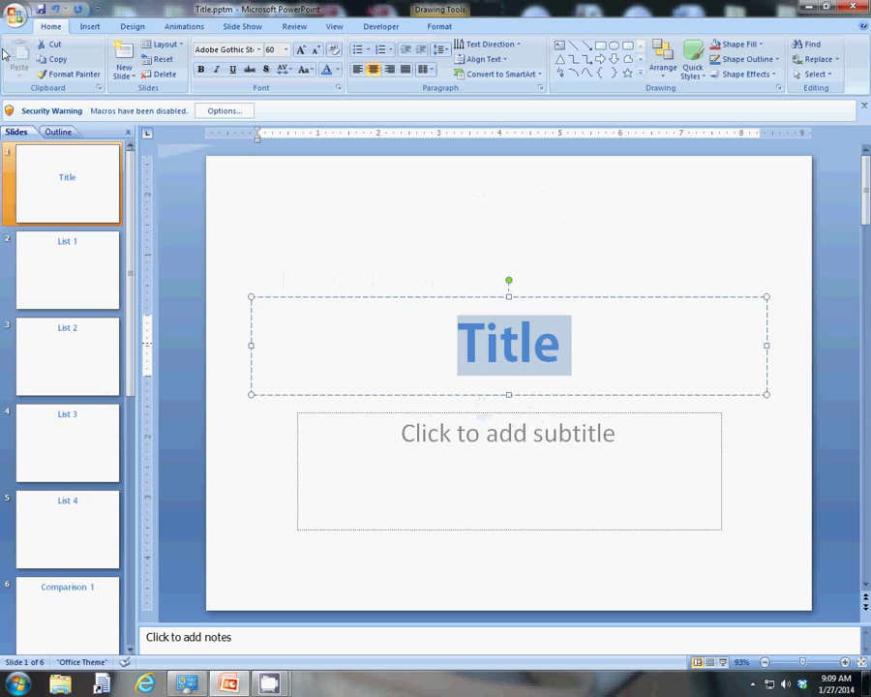
click(65, 74)
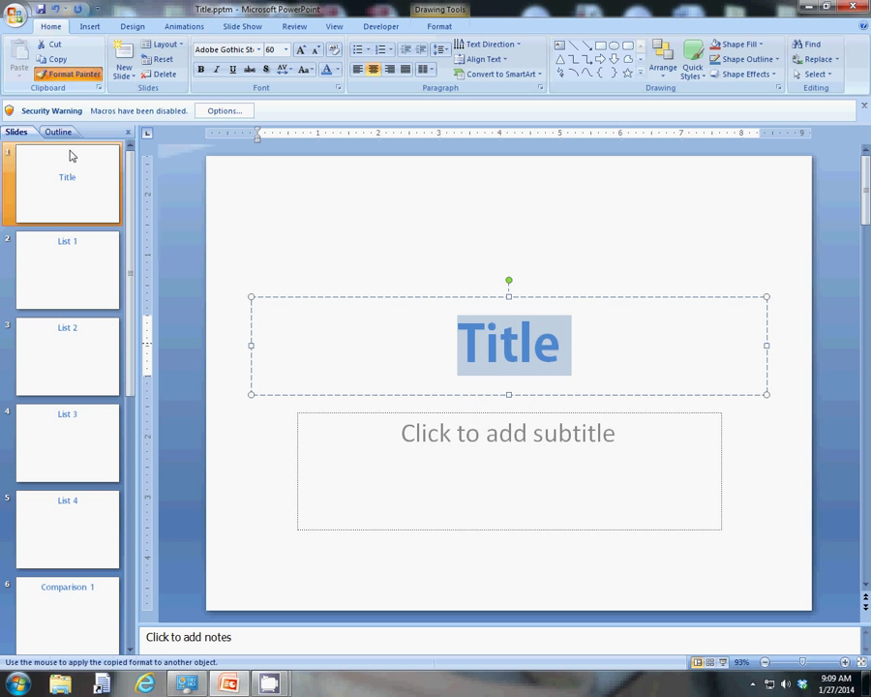
click(62, 290)
drag(445, 219, 561, 223)
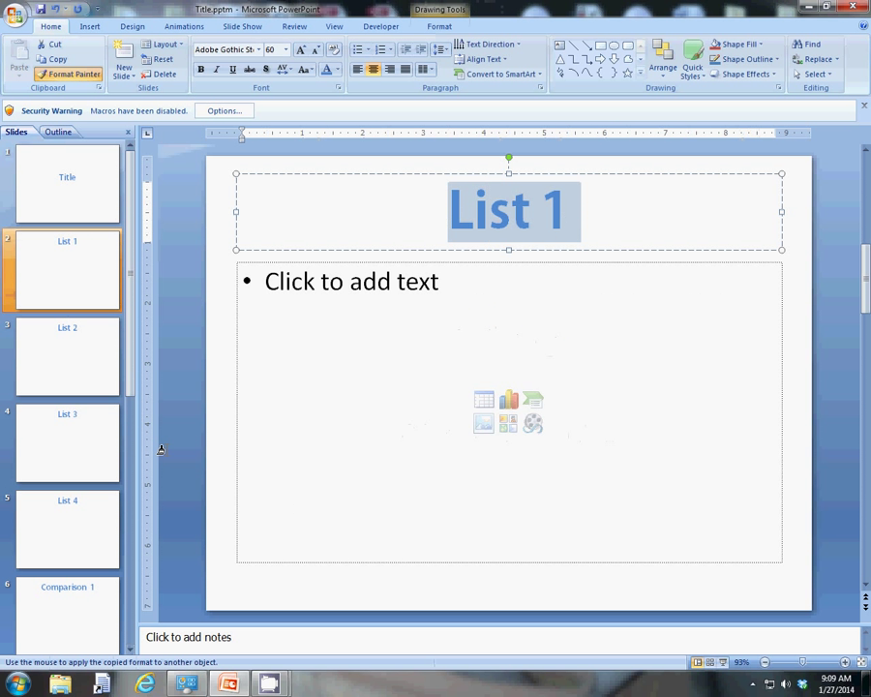
click(49, 206)
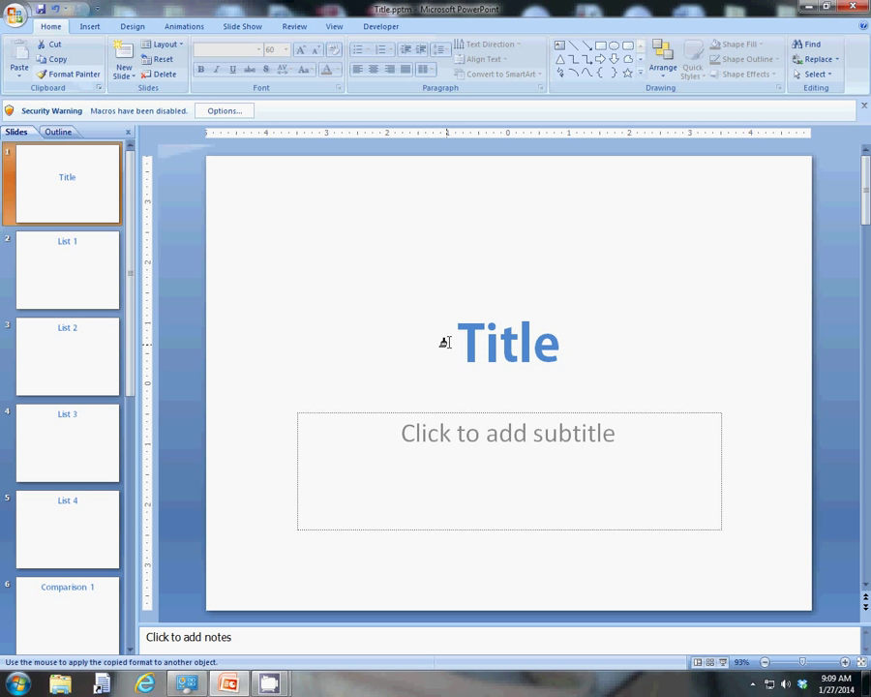
Step: Repaint 'Title', then reselect it and choose a dark red font colour swatch
drag(442, 340, 557, 347)
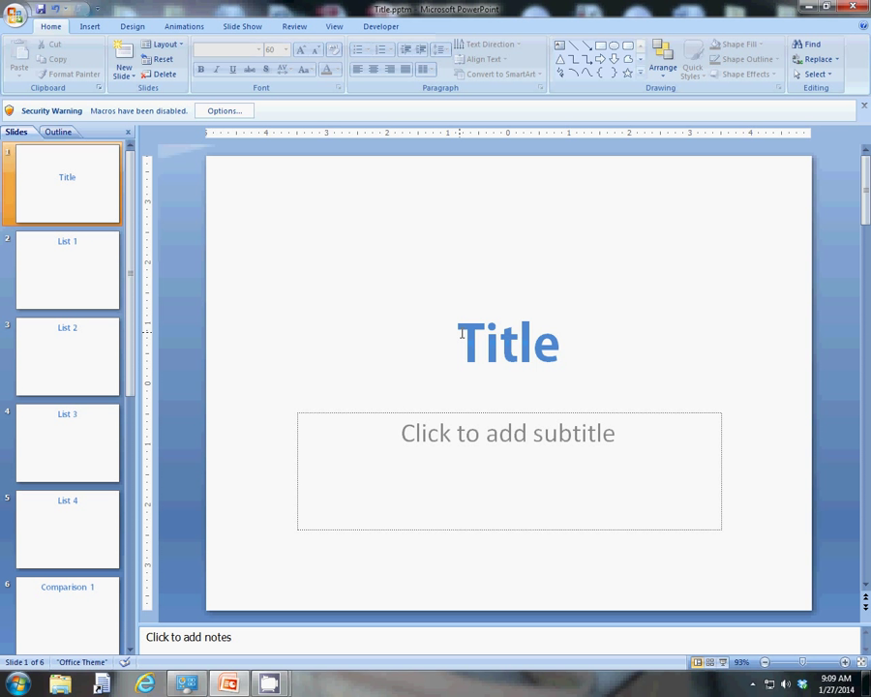
drag(462, 334, 559, 341)
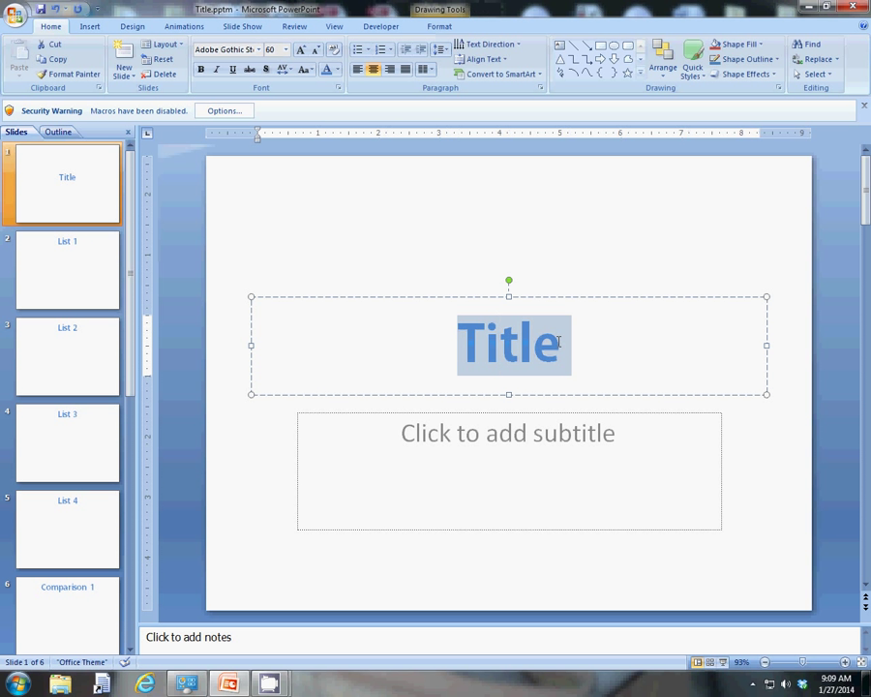
click(337, 70)
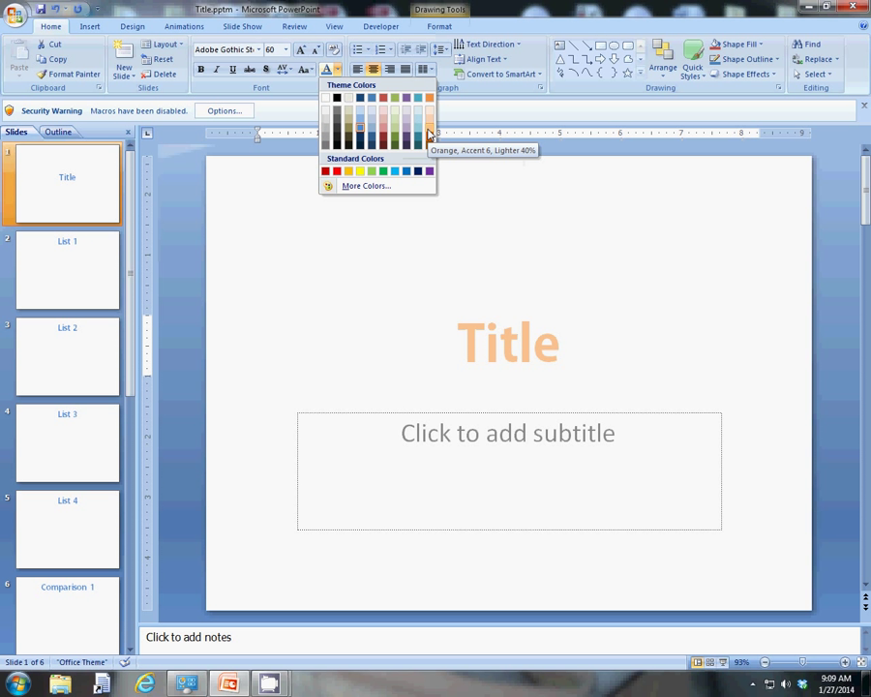
click(385, 142)
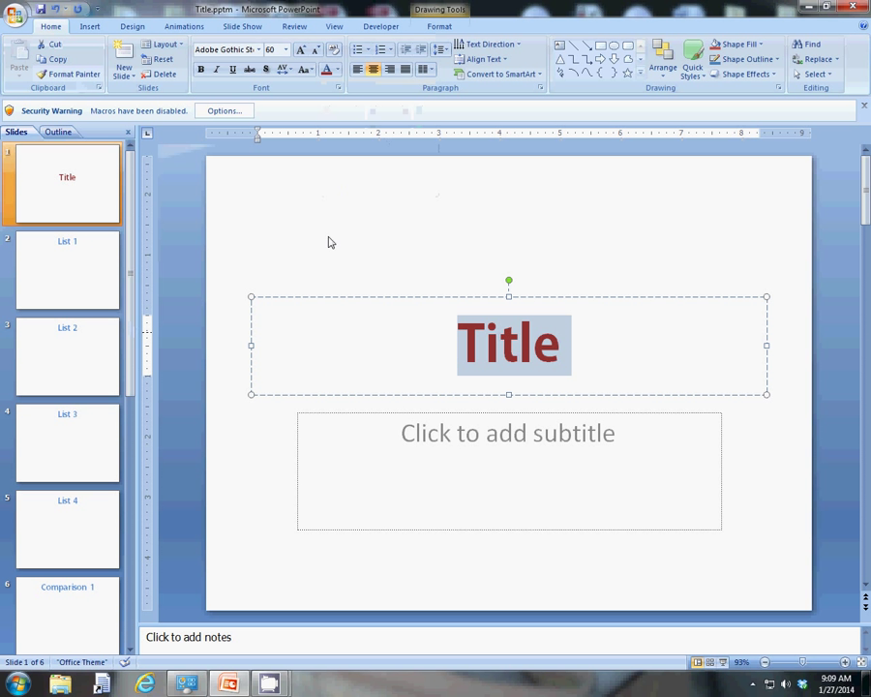
Step: Paint the dark red title format onto the List 1–4 and Comparison 1 headings, then turn off Format Painter
click(58, 74)
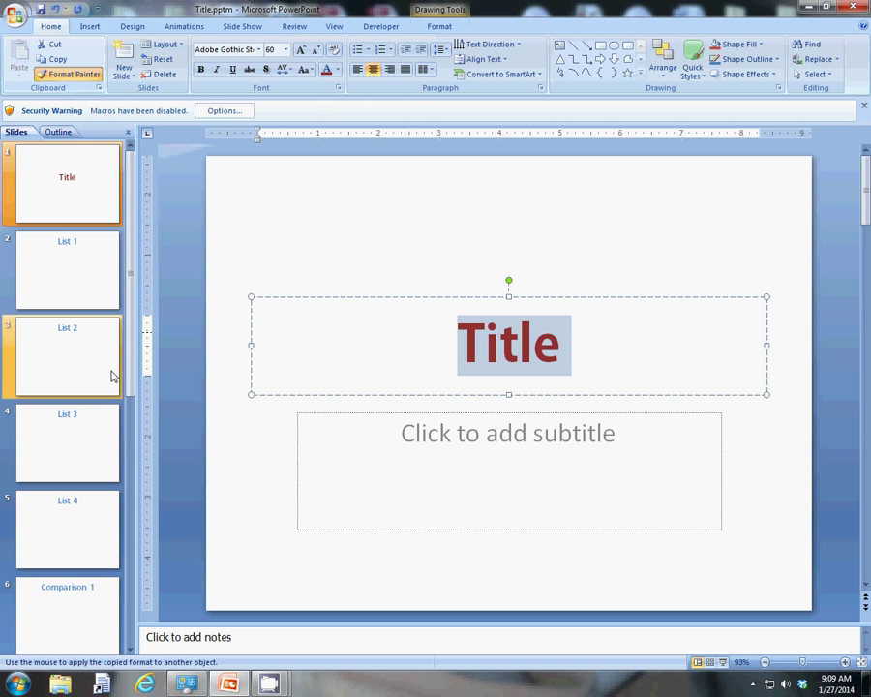
click(67, 296)
drag(447, 215, 557, 213)
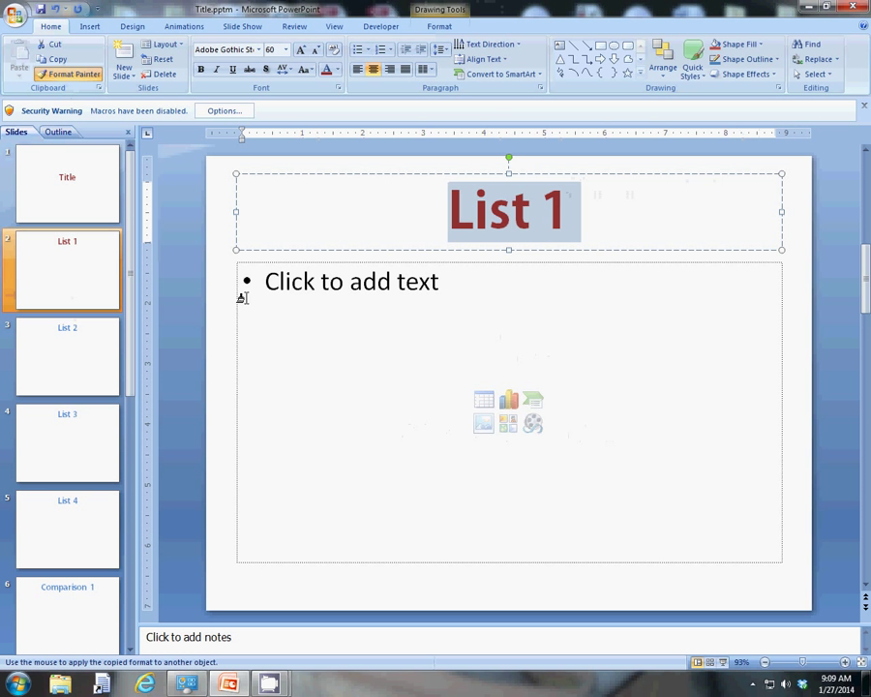
click(81, 356)
drag(453, 211, 571, 213)
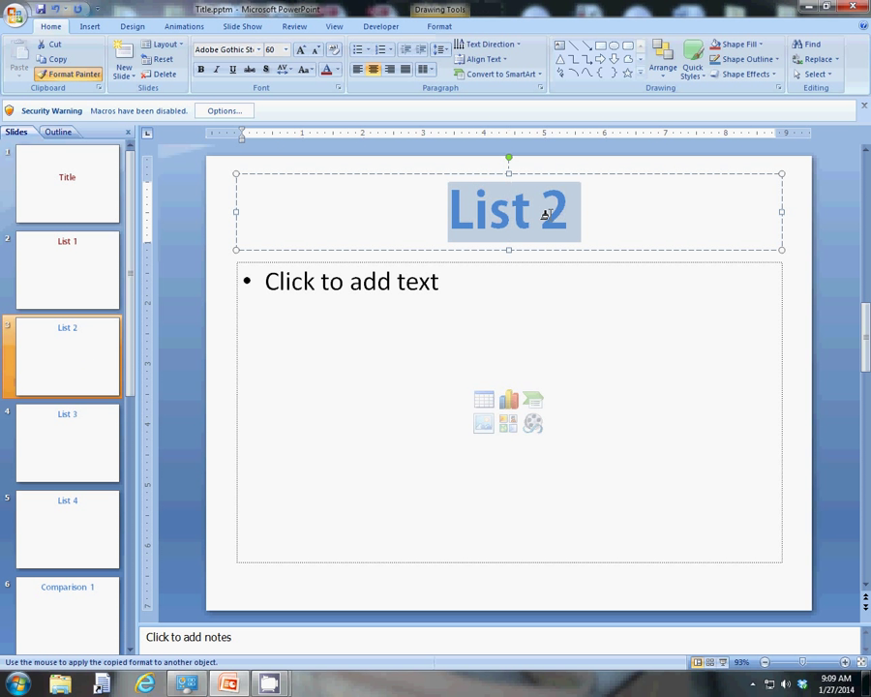
click(82, 440)
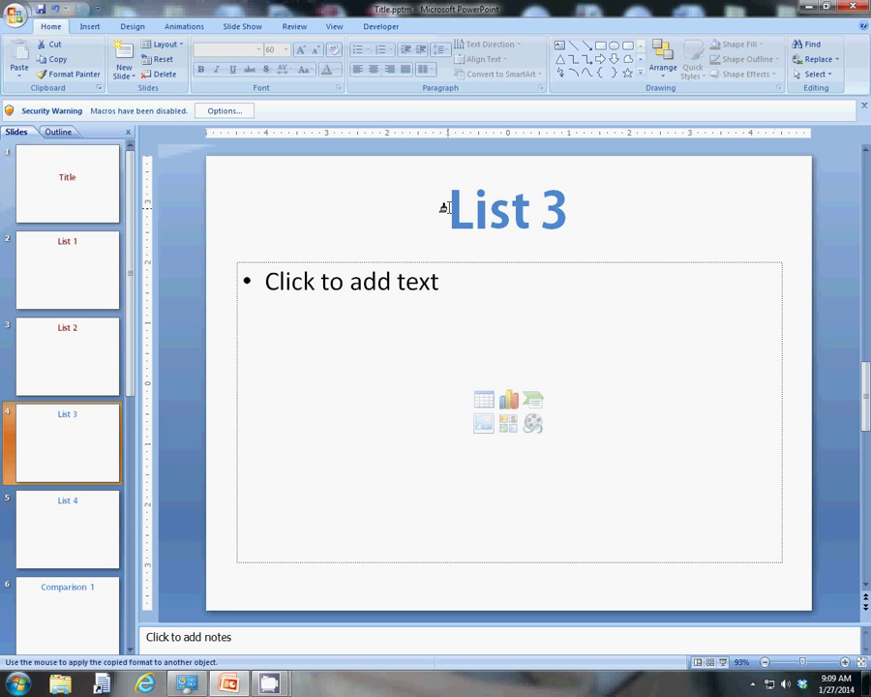
drag(444, 204, 577, 208)
click(82, 514)
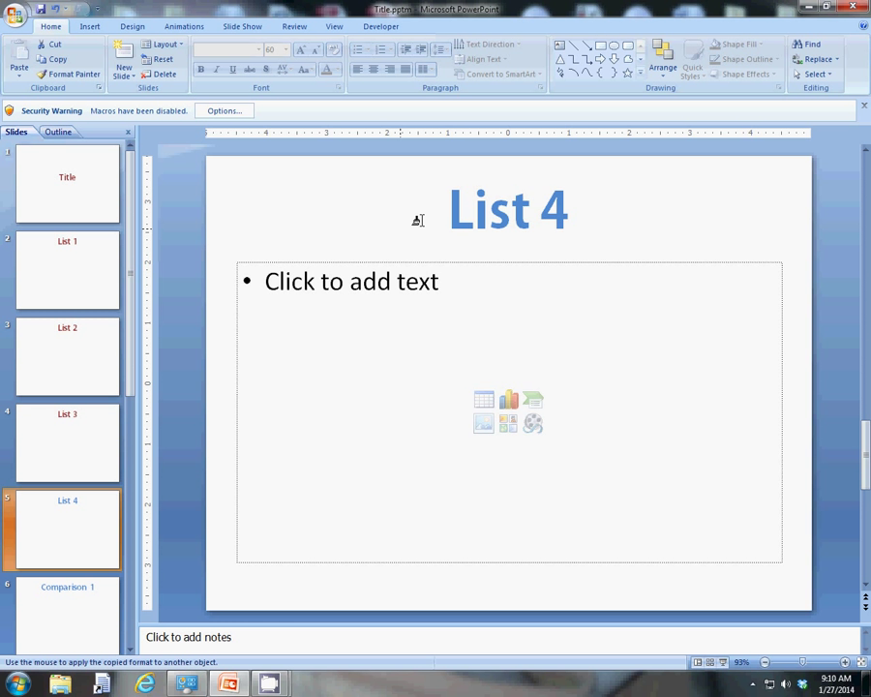
drag(442, 213, 560, 210)
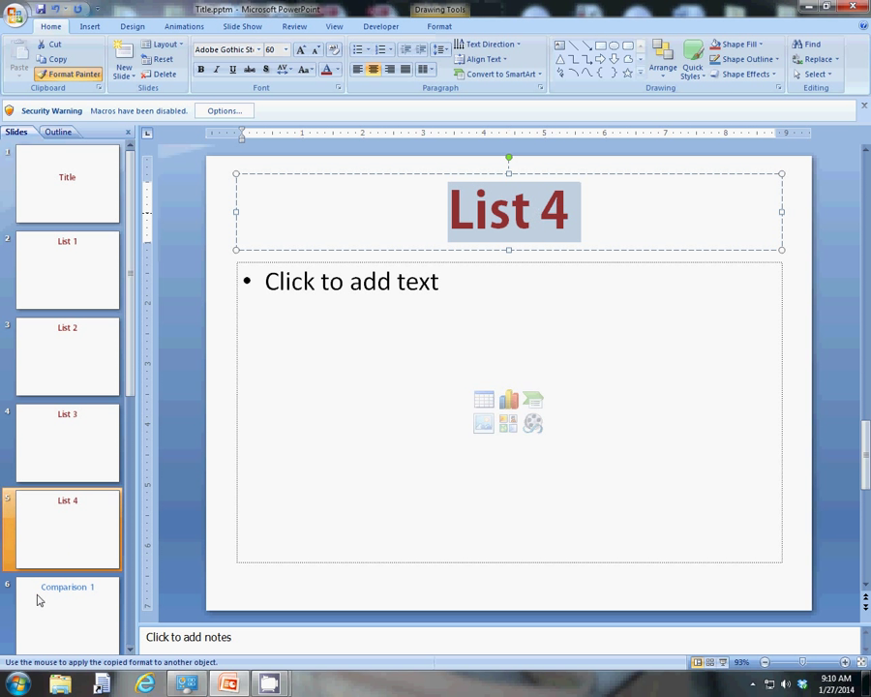
click(37, 597)
drag(359, 207, 660, 210)
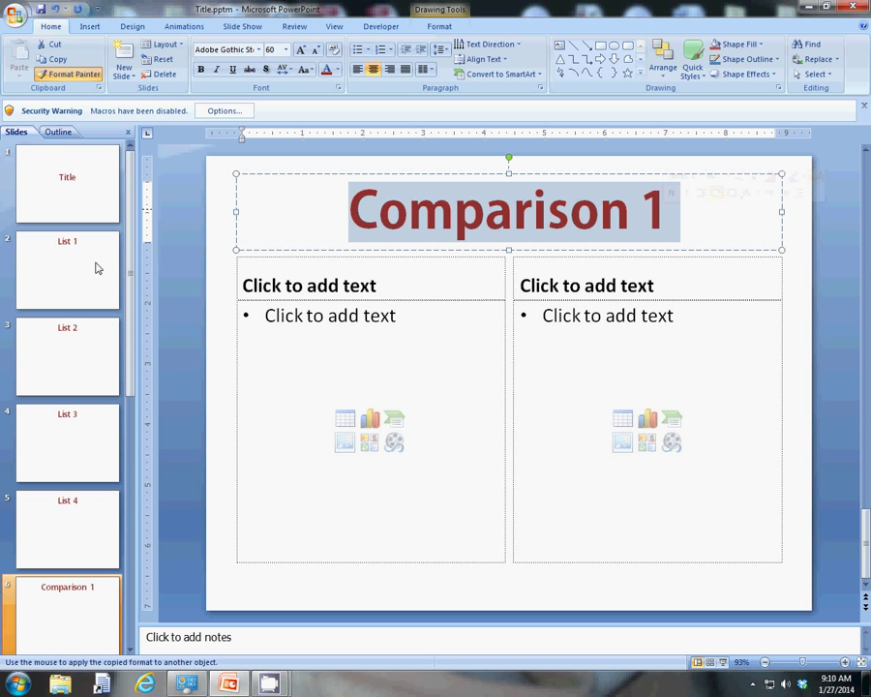
click(65, 73)
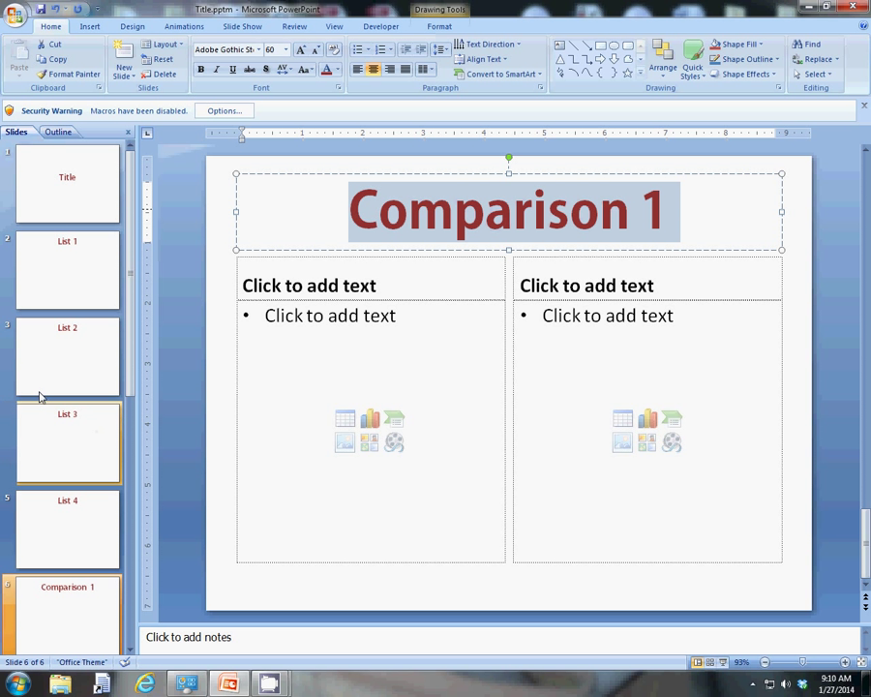
Step: Select the slide 1 thumbnail to display the dark red 'Title' heading
click(52, 215)
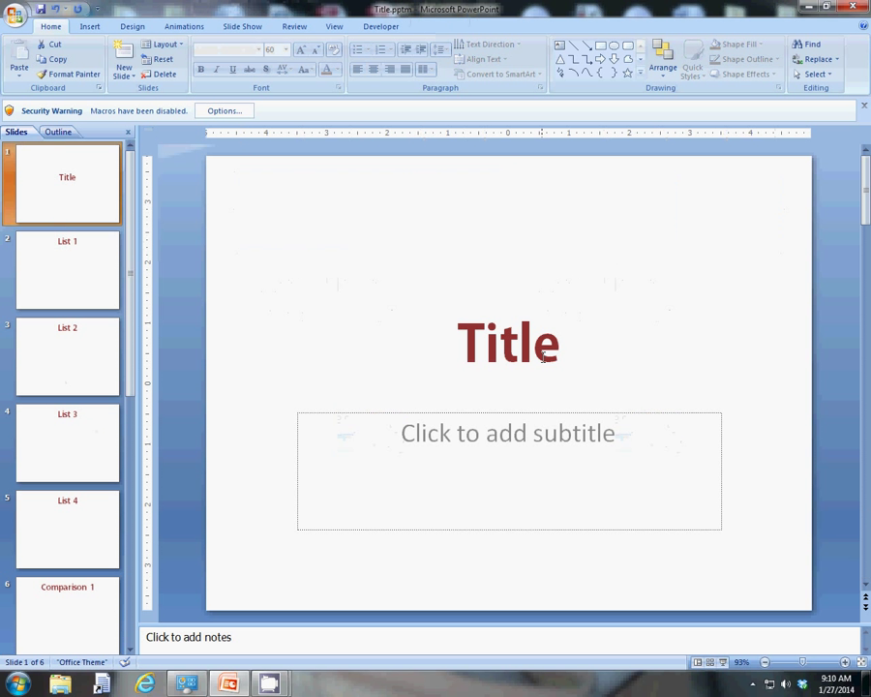